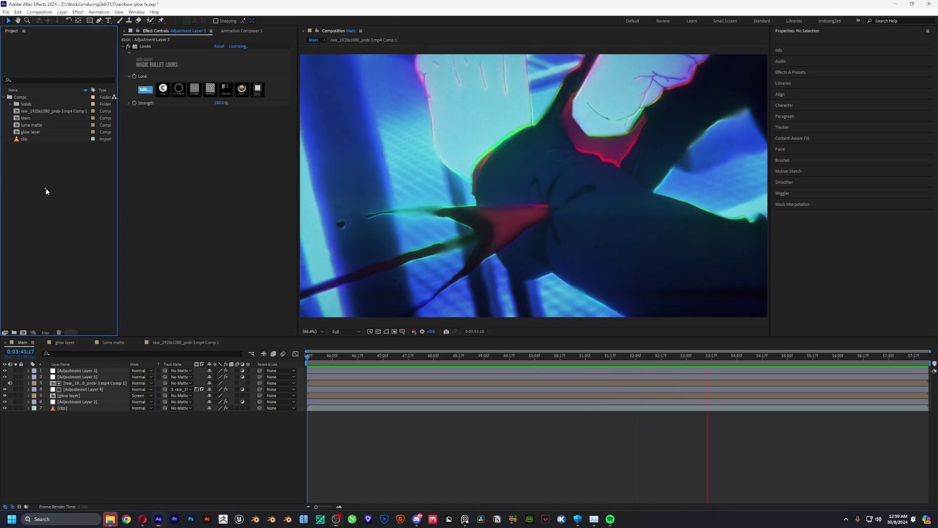
Create a new composition from the clip footage and name it Main
left_click(36, 140)
left_click_drag(37, 139, 23, 332)
left_click(44, 139)
key("ctrl+k")
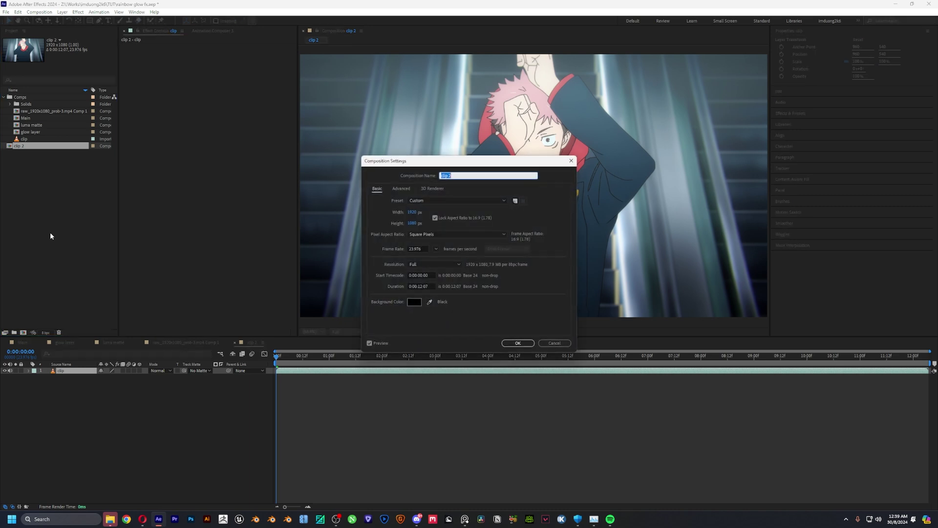
type("Main")
key("Return")
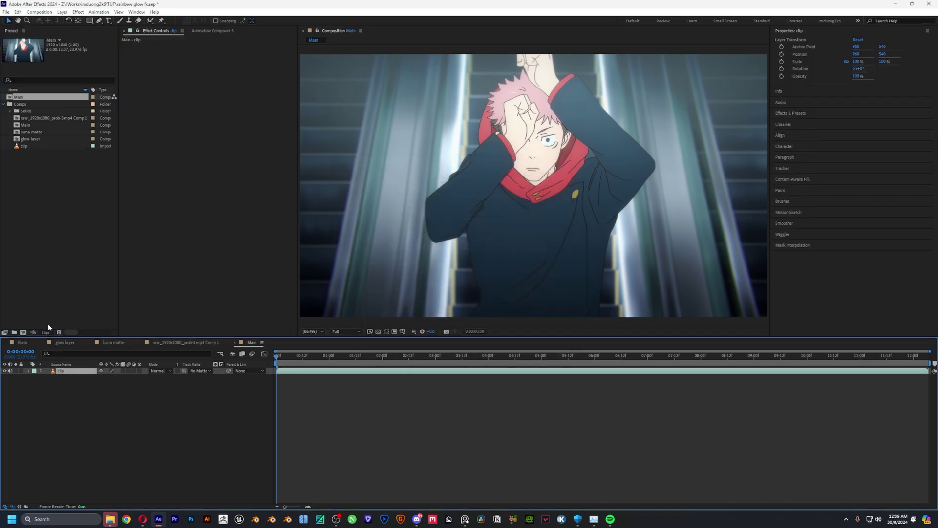
Apply the Lumetri Color effect to the clip layer
key("ctrl+space")
type(";")
key("BackSpace")
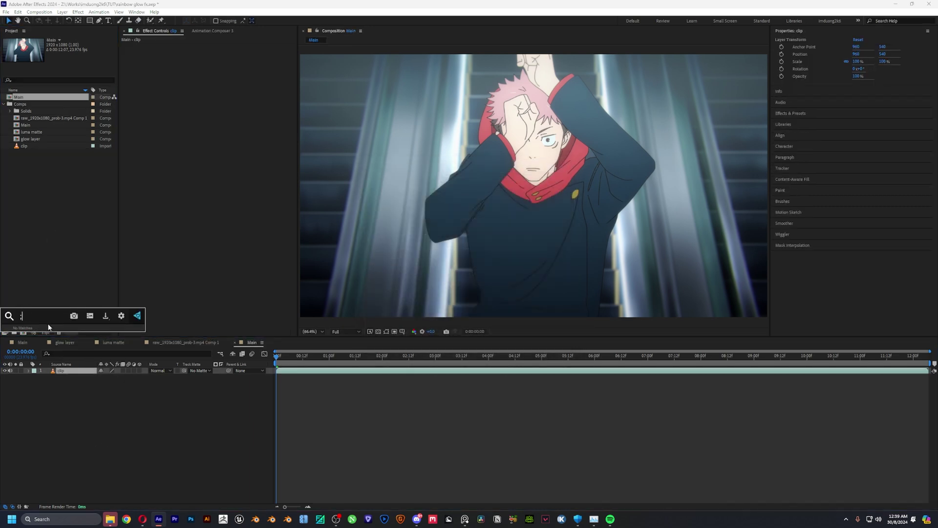
type("lumetri")
key("Return")
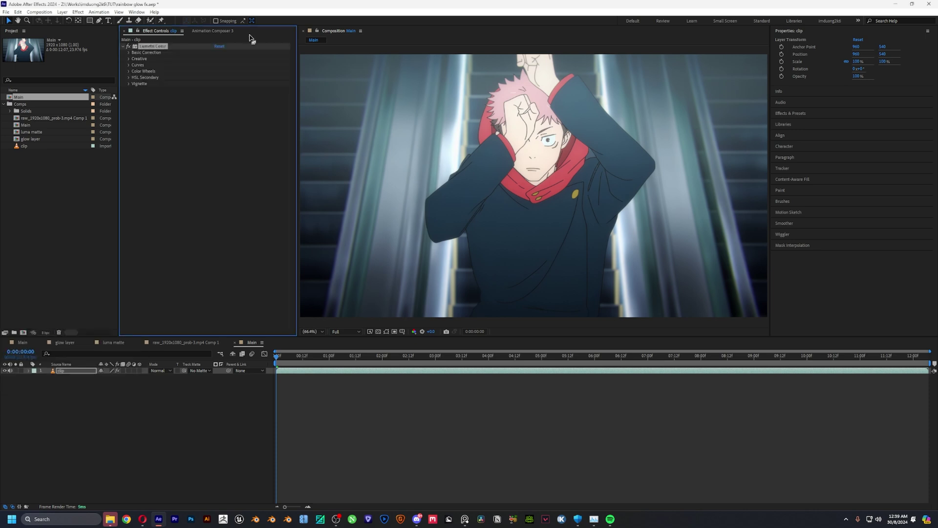
Set the Basic Correction temperature to -150 and tint to 75 in Lumetri Color
left_click(130, 59)
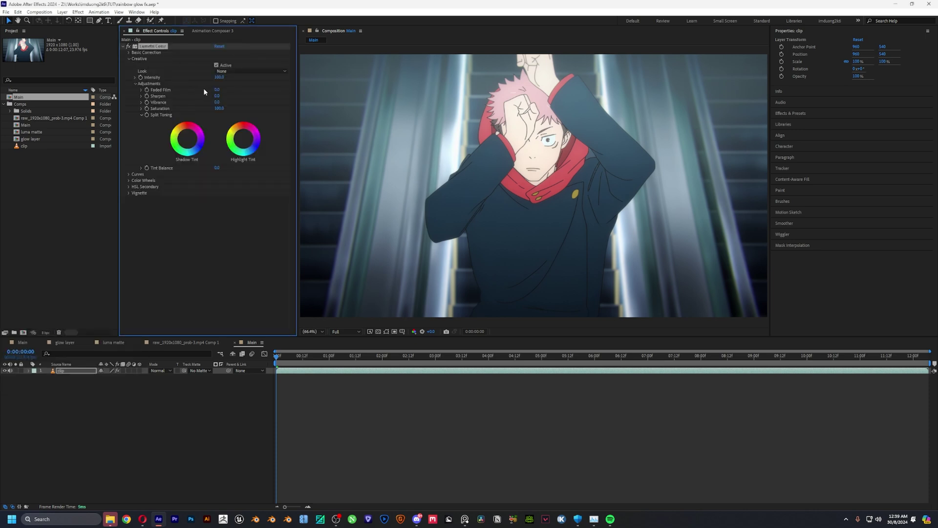
left_click(129, 58)
left_click(129, 53)
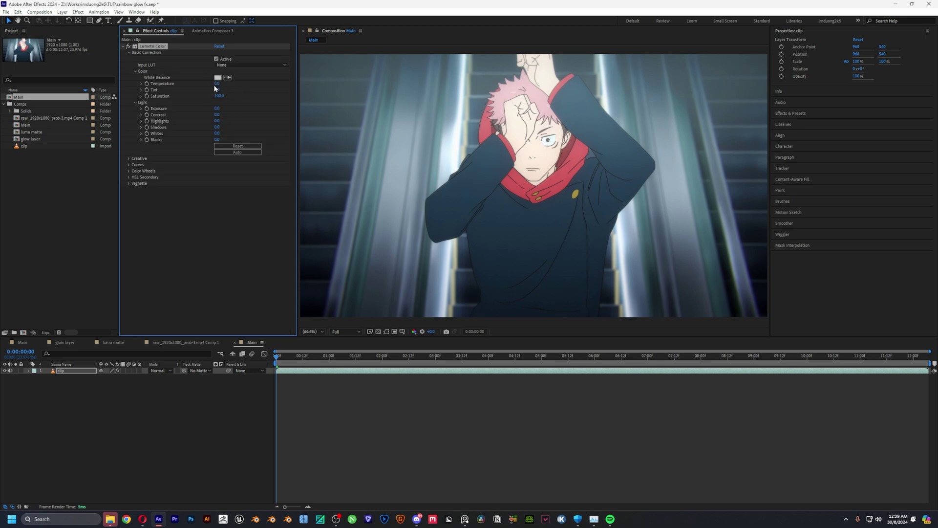
left_click(217, 84)
key("Tab")
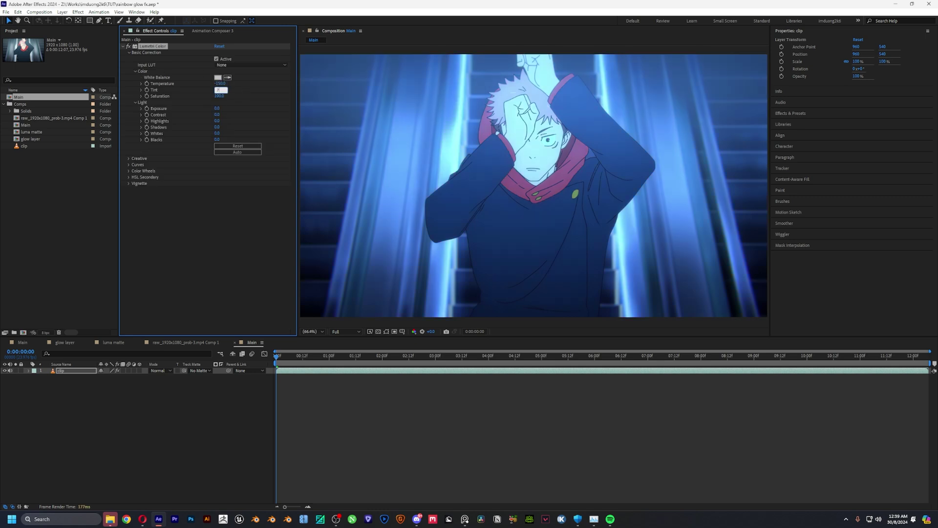
type("7")
key("Return")
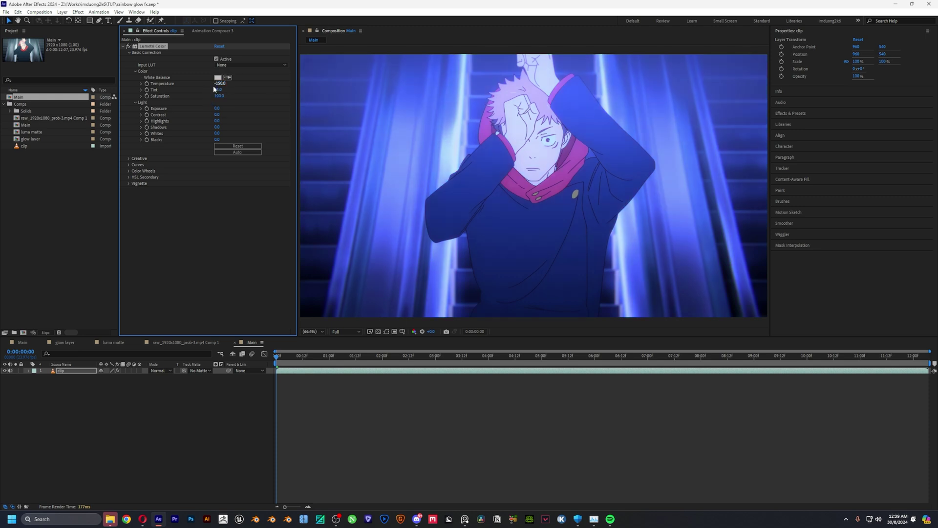
Set the Lumetri Color contrast to 45 and highlights to -100
left_click(217, 115)
type("43")
key("Tab")
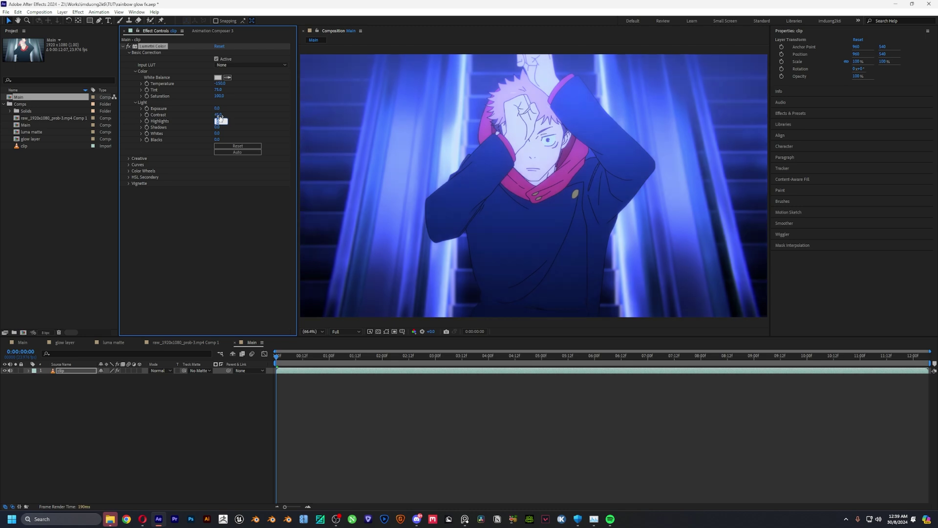
type("-100")
key("Tab")
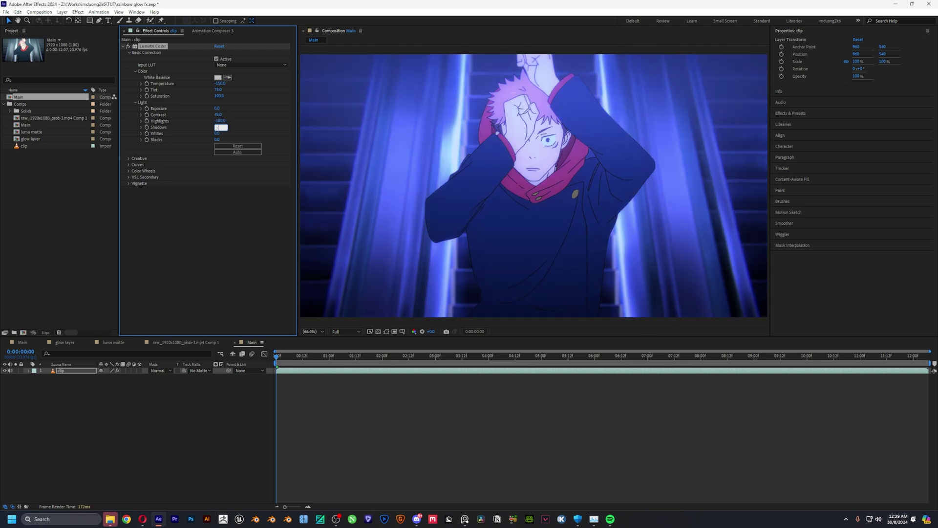
Set the Lumetri Color shadows to -25, whites to 25 and blacks to -35
type("-25")
key("Tab")
type("2")
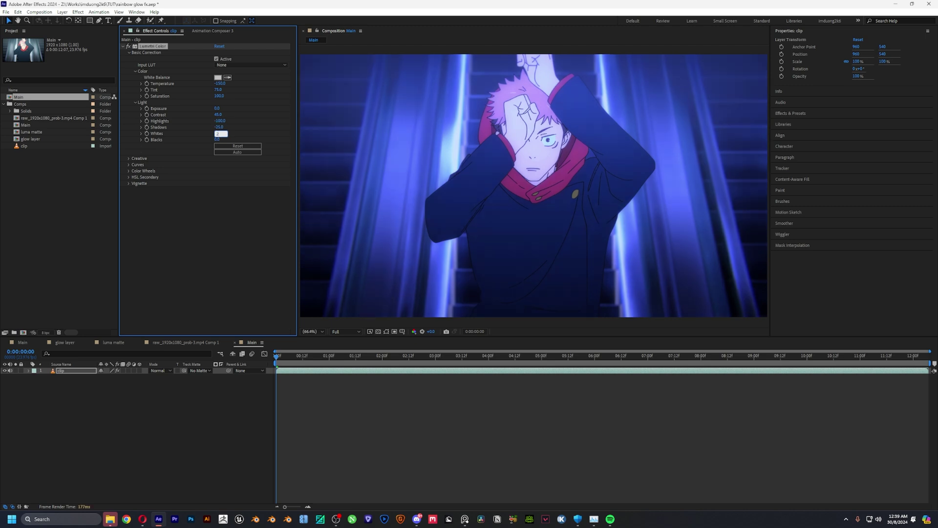
key("Tab")
type("-")
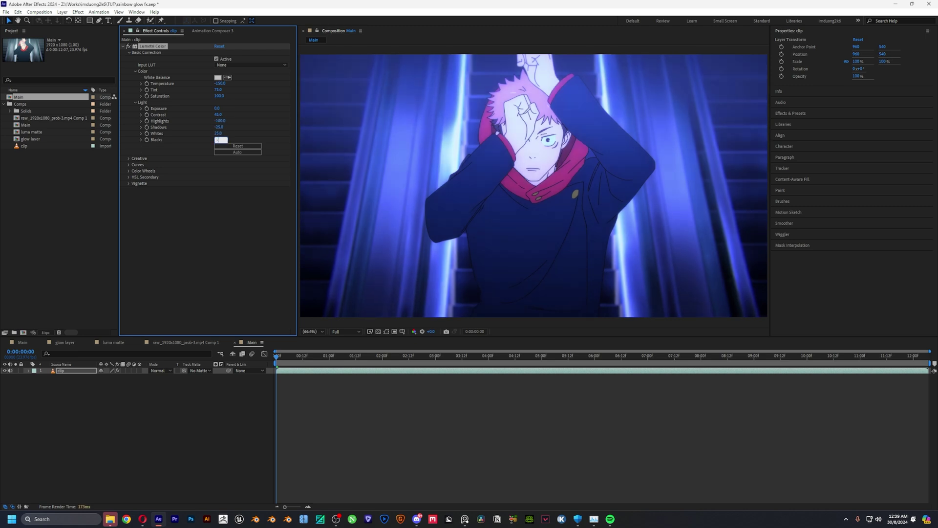
type("35")
key("Return")
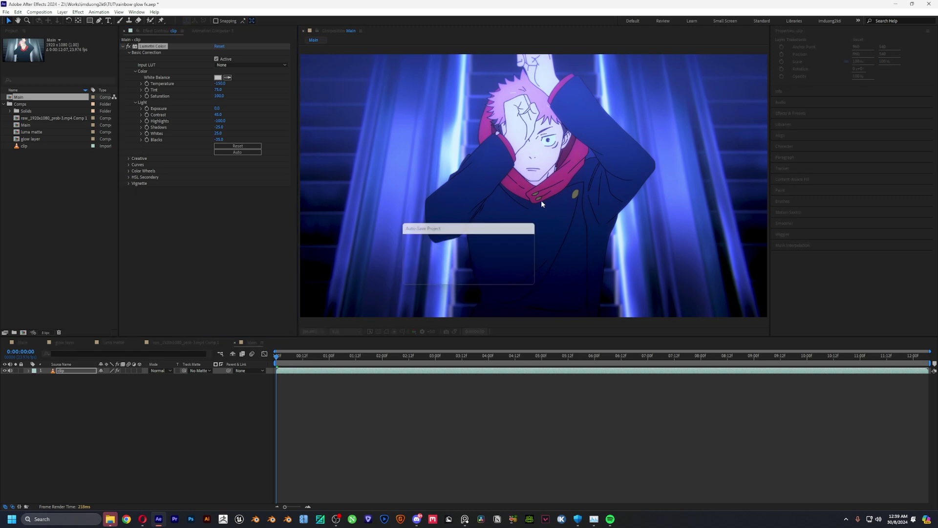
Add a Curves effect to the clip layer and pull the RGB curve slightly down in the shadows and highlights
key("ctrl+space")
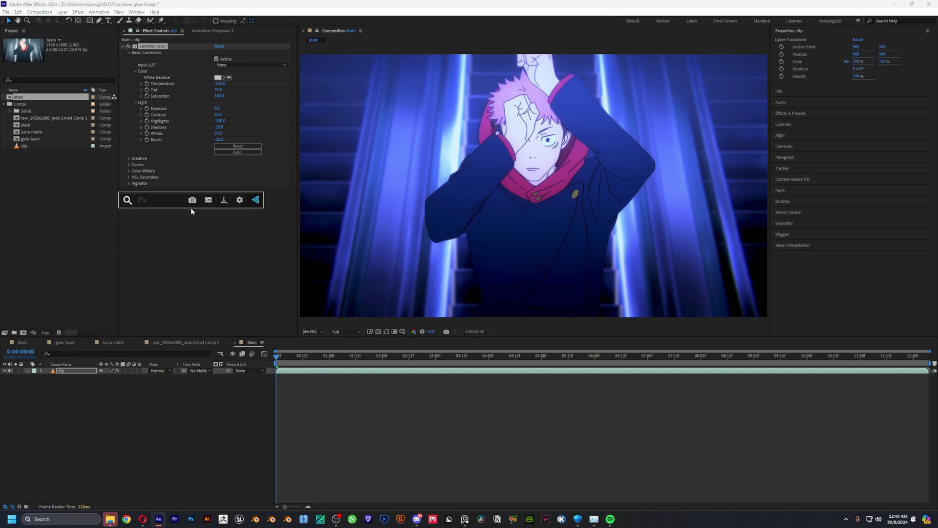
type("curve")
key("Return")
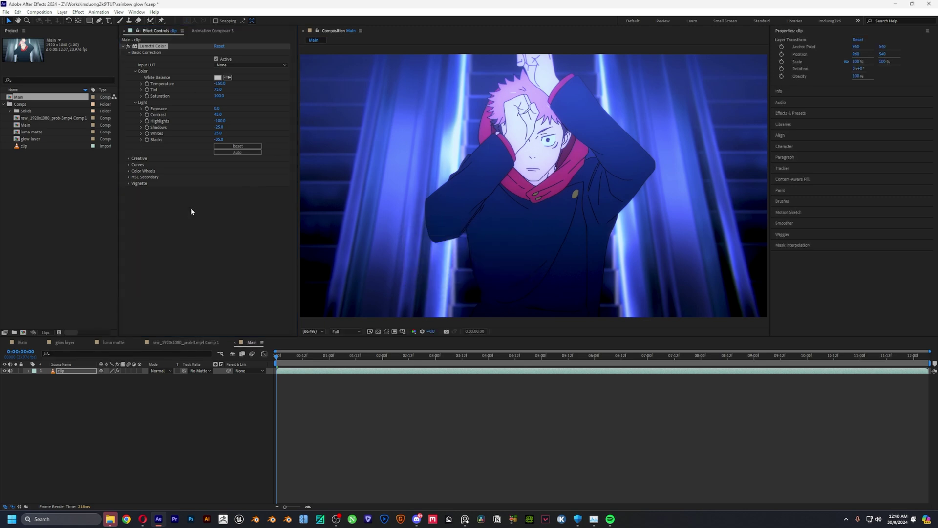
key("ctrl+space")
type("cur")
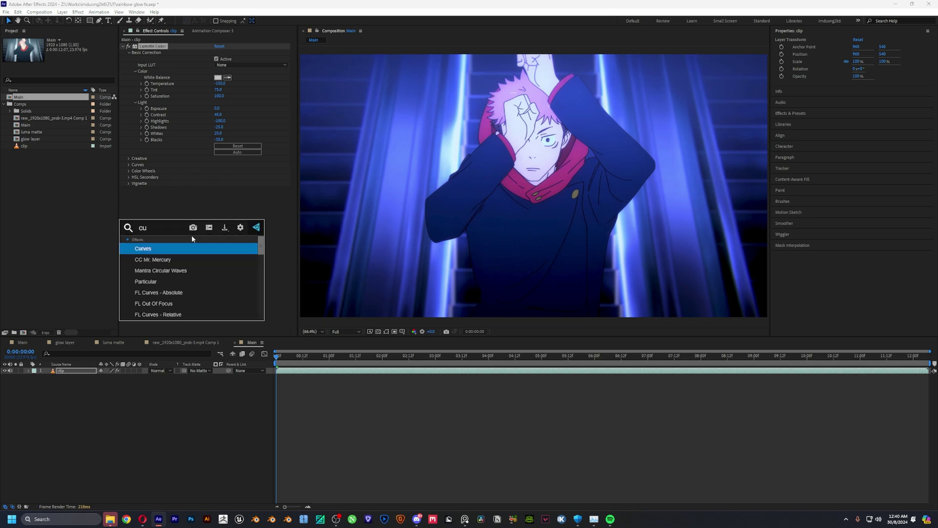
key("Return")
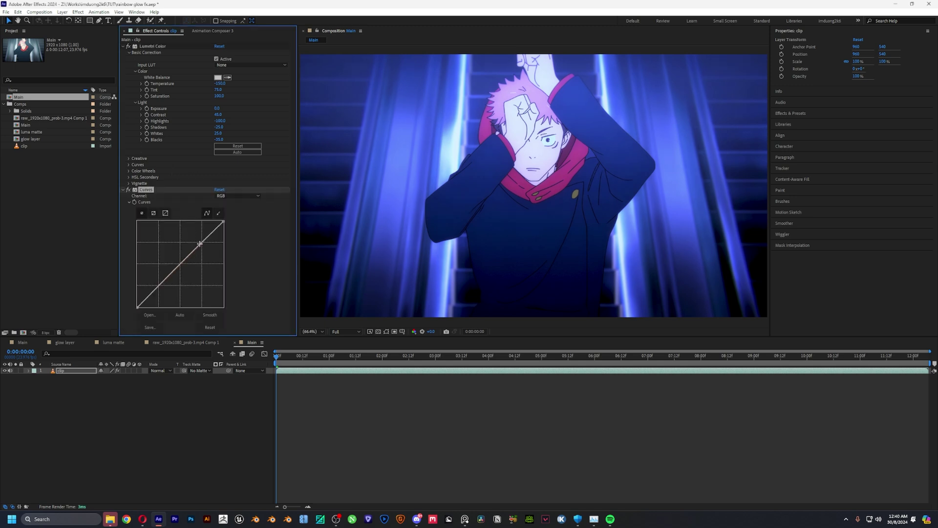
left_click_drag(161, 281, 163, 286)
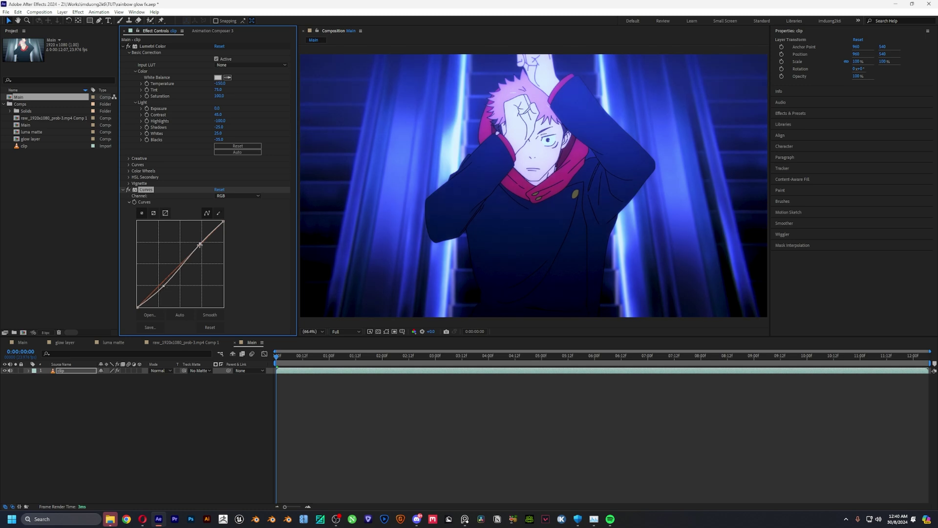
left_click_drag(200, 244, 202, 248)
left_click_drag(165, 285, 165, 287)
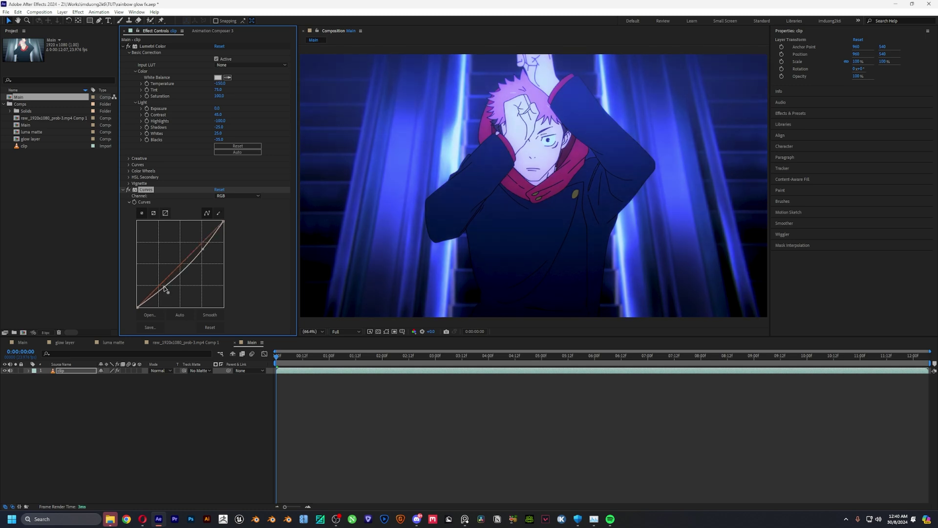
Add a Brightness & Contrast effect to the clip layer and lower its brightness to -54
key("ctrl+space")
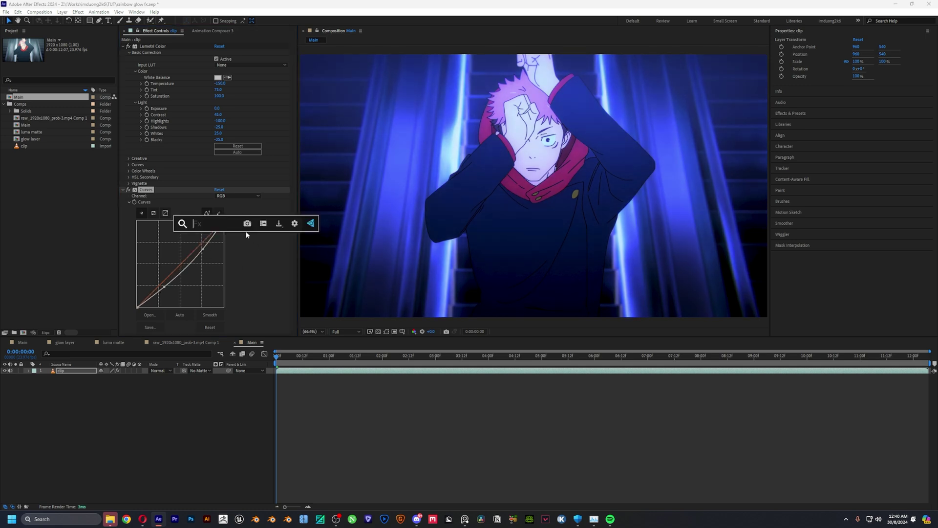
type("bri")
key("Return")
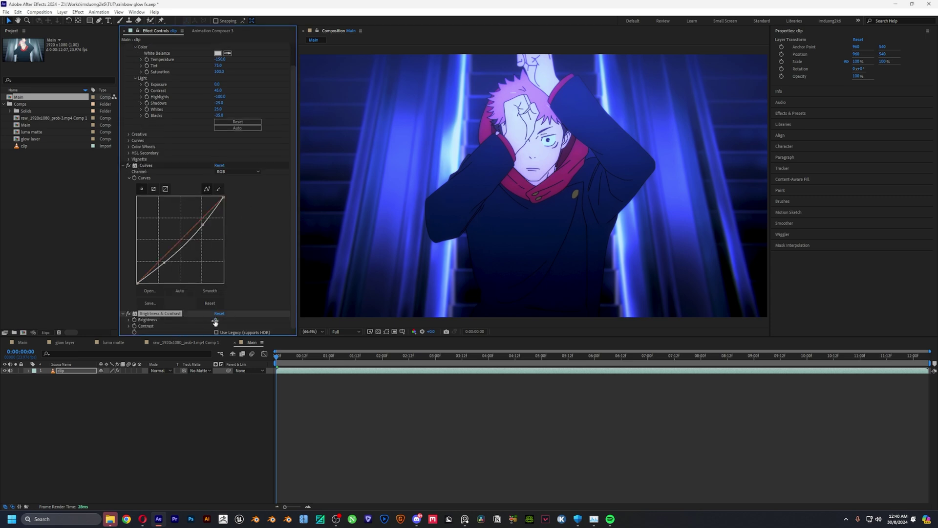
left_click_drag(215, 322, 196, 320)
Create an adjustment layer above the clip and apply the S_EmbossShiny effect to it
left_click(140, 415)
key("ctrl+alt+y")
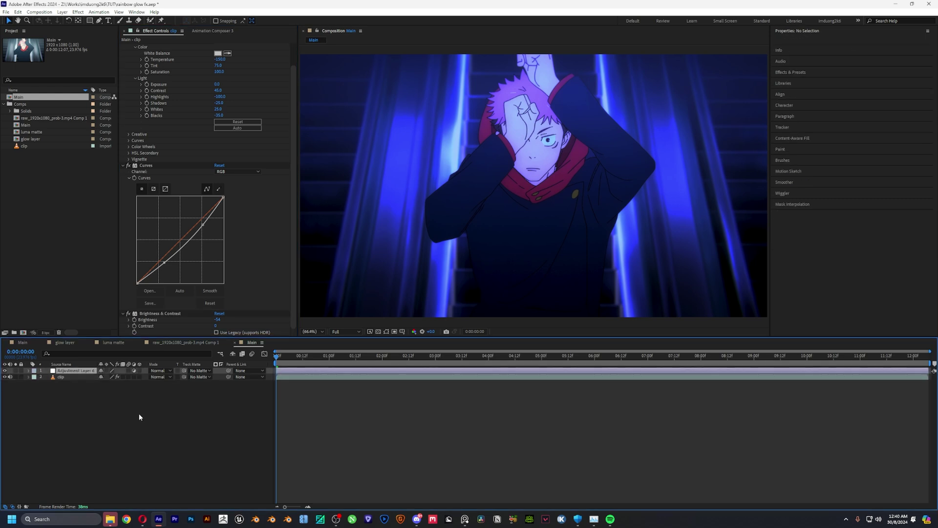
key("ctrl+space")
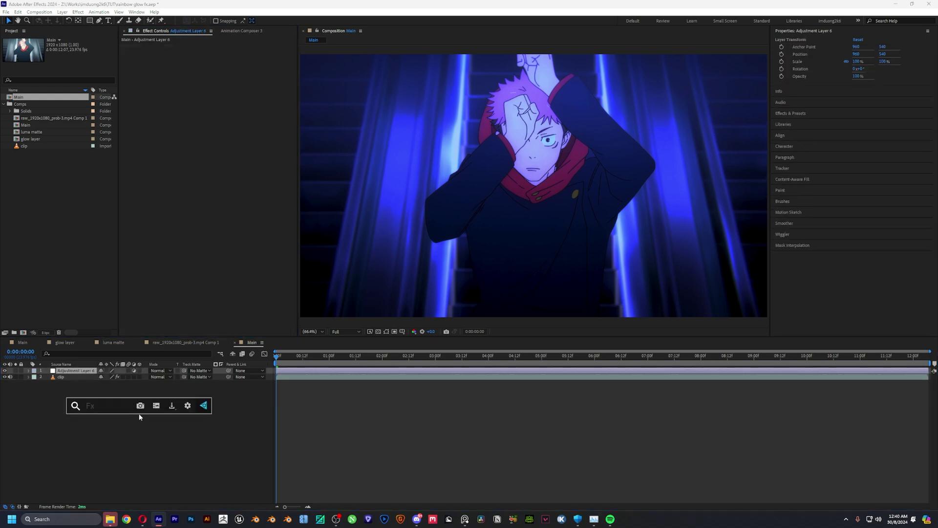
type("emobos")
key("BackSpace")
key("BackSpace")
key("BackSpace")
key("BackSpace")
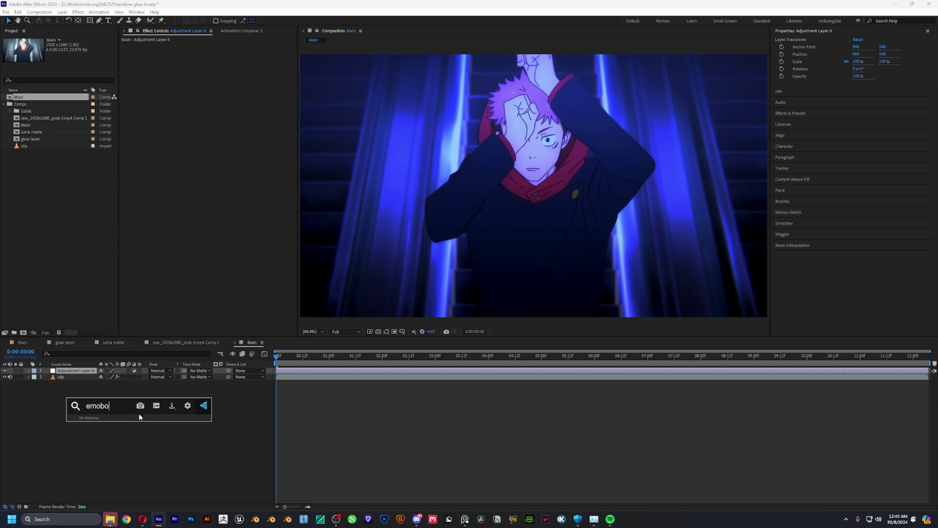
type("bpo")
key("BackSpace")
key("BackSpace")
type("osss")
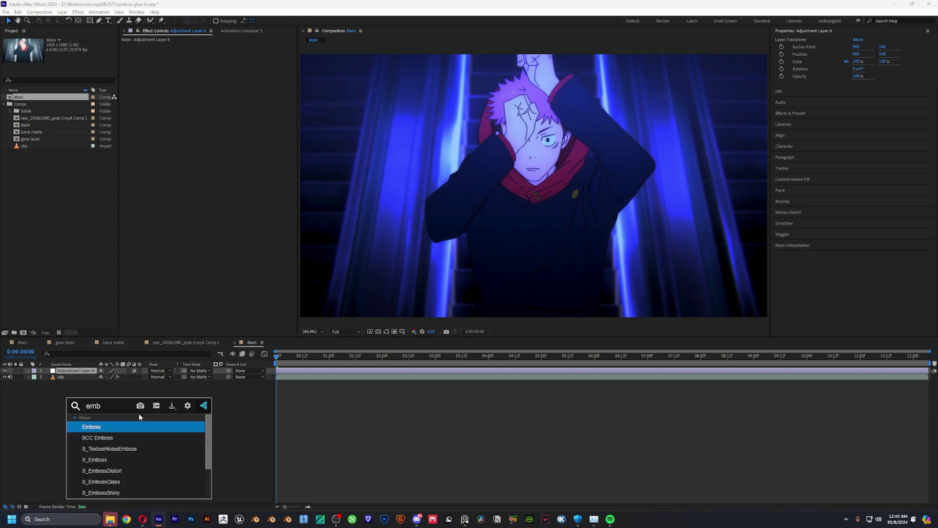
key("Return")
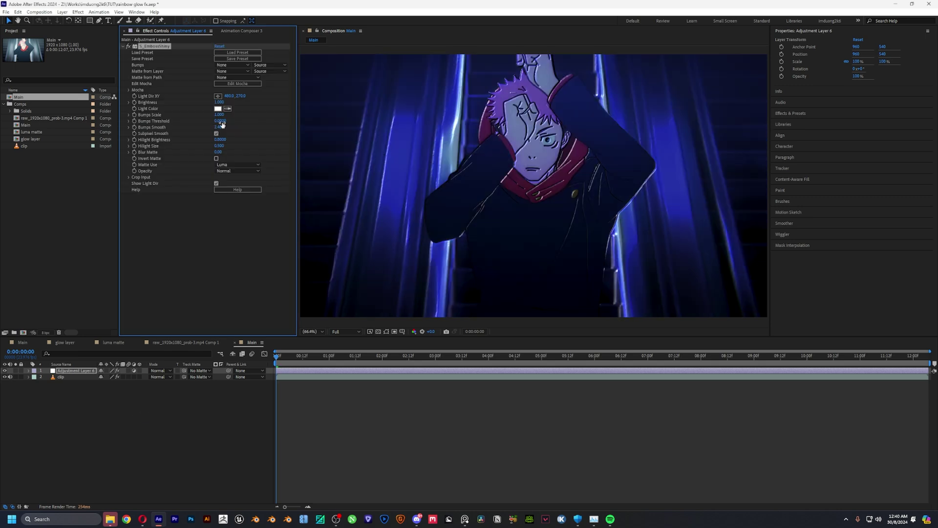
Set the S_EmbossShiny brightness to 1.4 and bumps scale to 0.2
left_click(221, 102)
type("1.4")
key("Return")
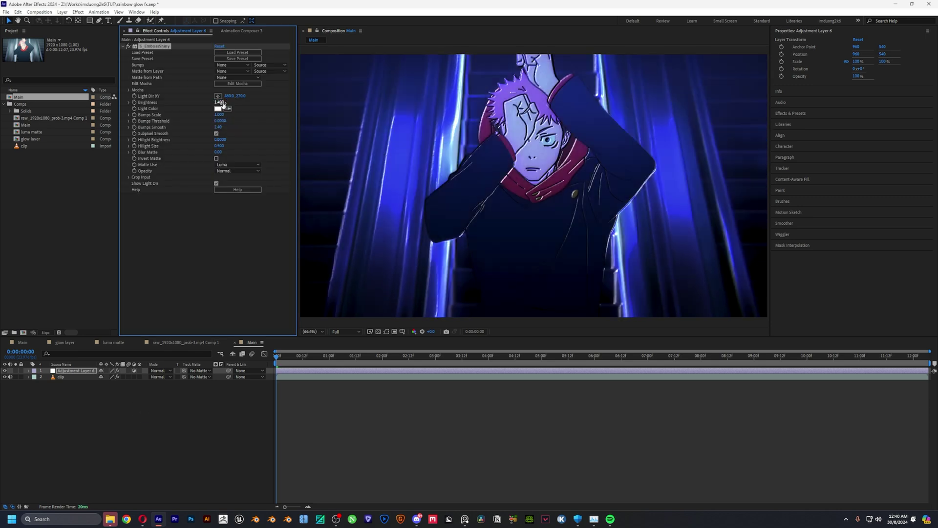
left_click(219, 115)
type(".2")
key("Return")
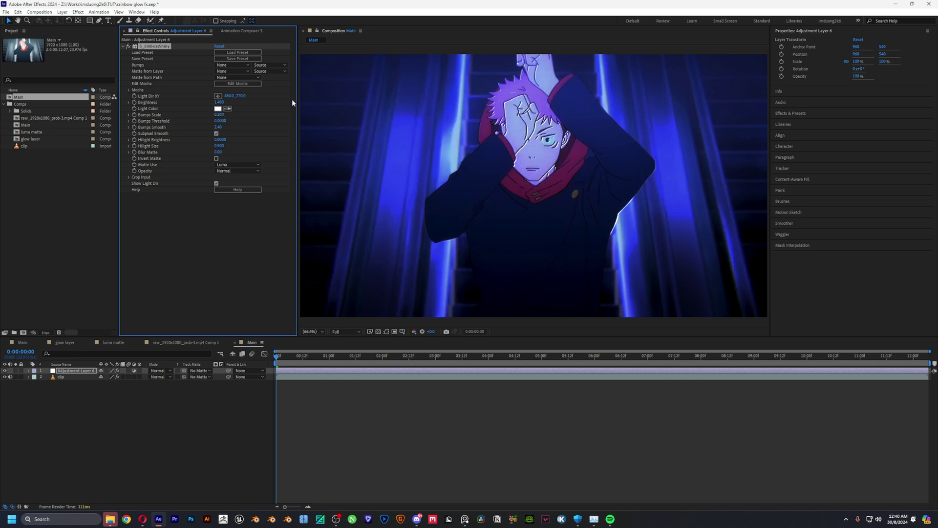
left_click(220, 145)
key("ctrl+space")
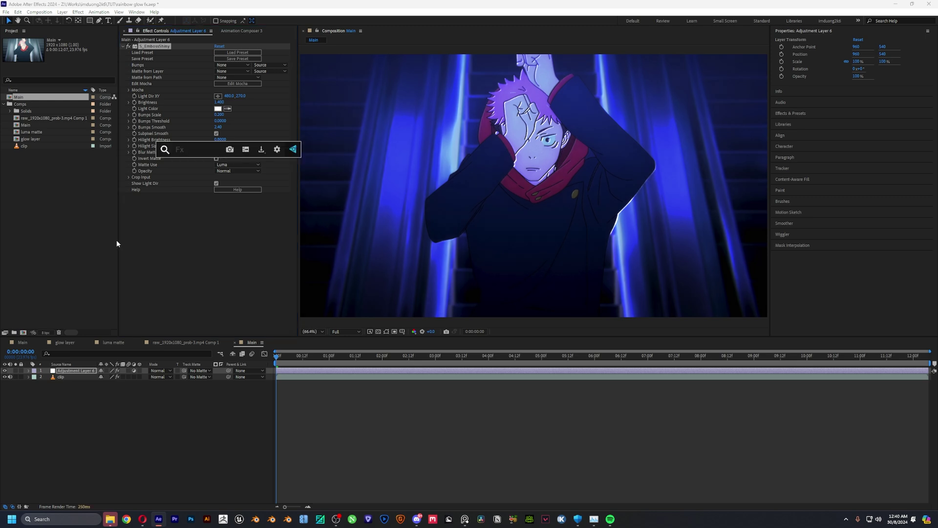
left_click(98, 395)
Duplicate the clip layer, place the copy above the adjustment layer and rename it "swish glow"
left_click(73, 377)
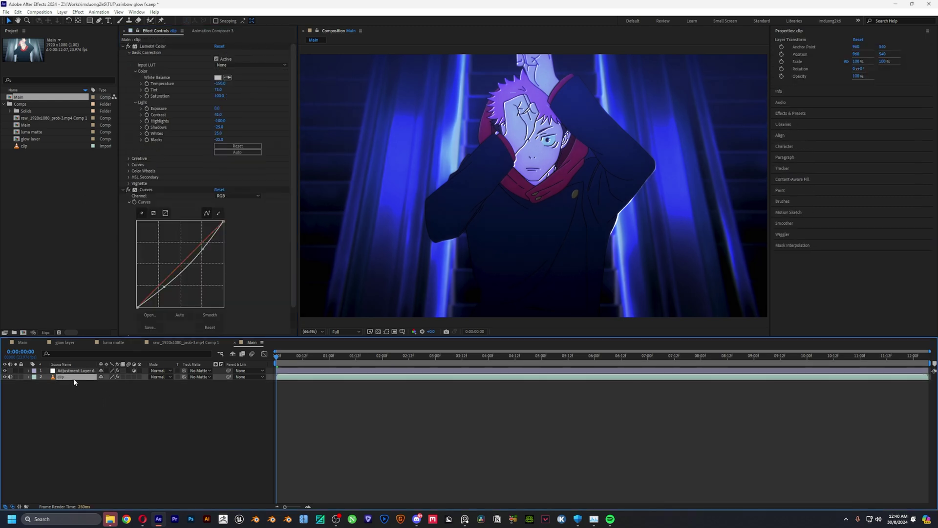
key("ctrl+d")
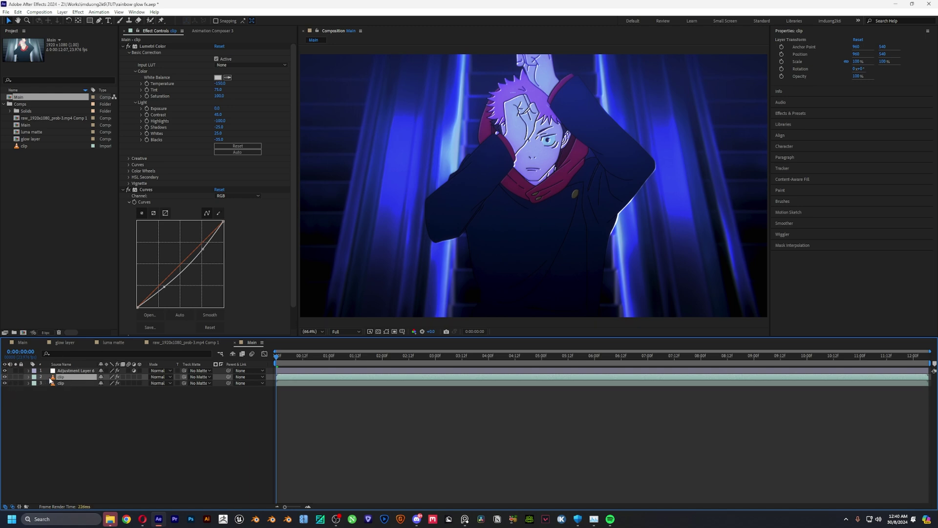
left_click_drag(59, 370, 59, 369)
key("Return")
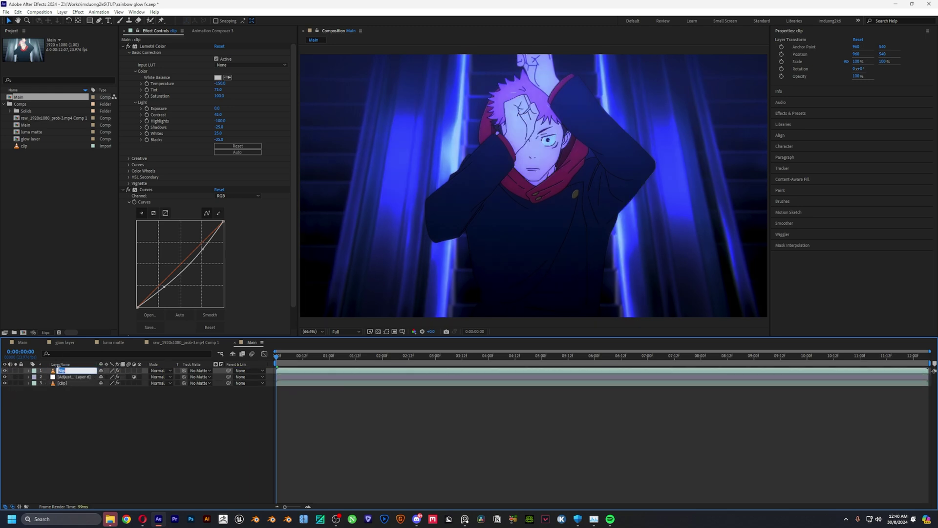
type("swish glow")
key("Return")
Remove all effects from the duplicated glow layer
left_click(272, 251)
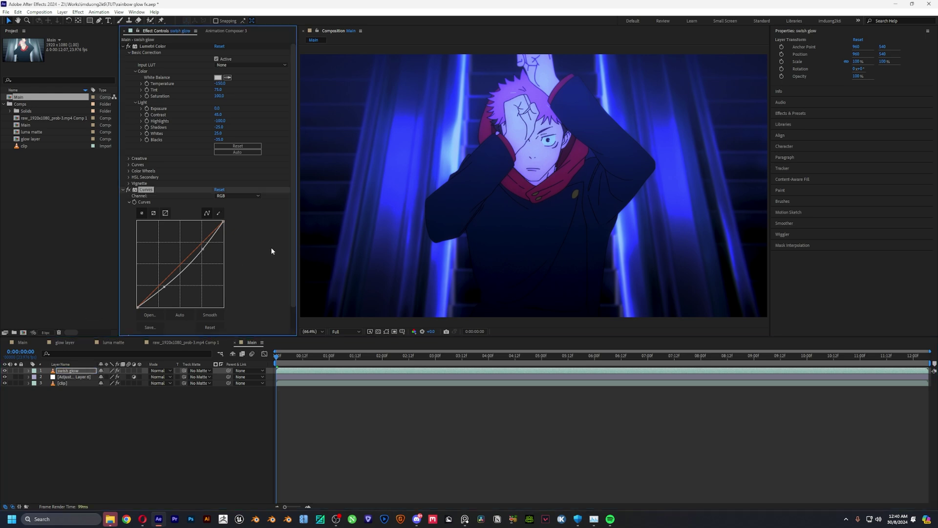
key("ctrl+a")
key("Delete")
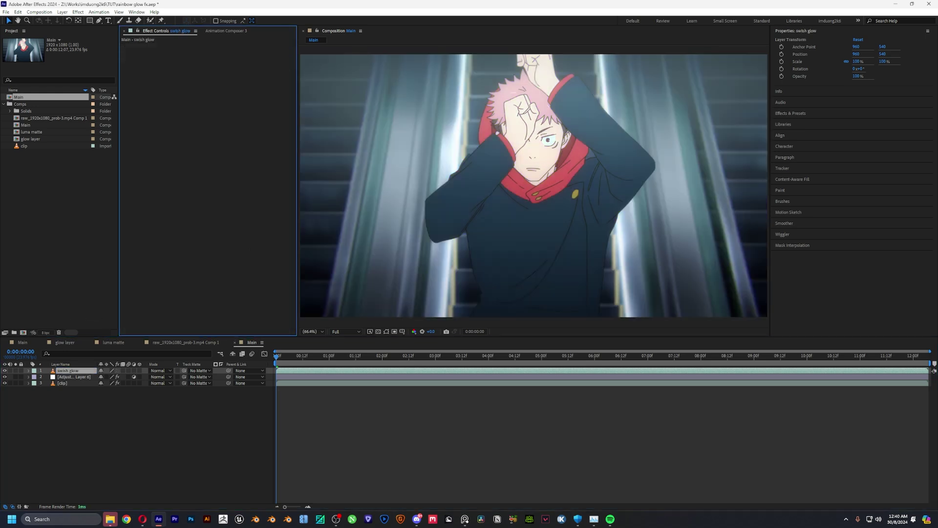
key("alt+Tab")
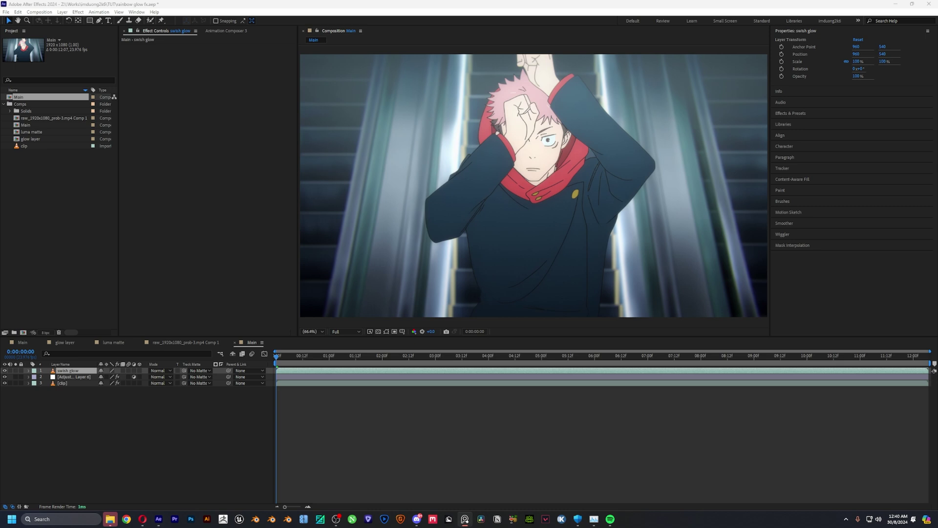
Apply the S_MotionDetect effect to the swish glow layer and set its Offset Darks to -0.1, judging it at 0:00:02:13
key("ctrl+space")
type("s_motion")
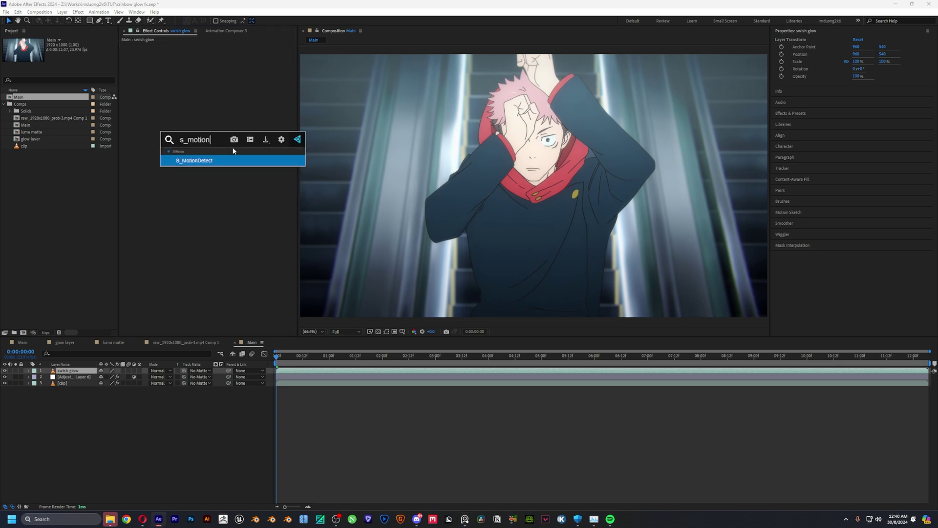
key("Return")
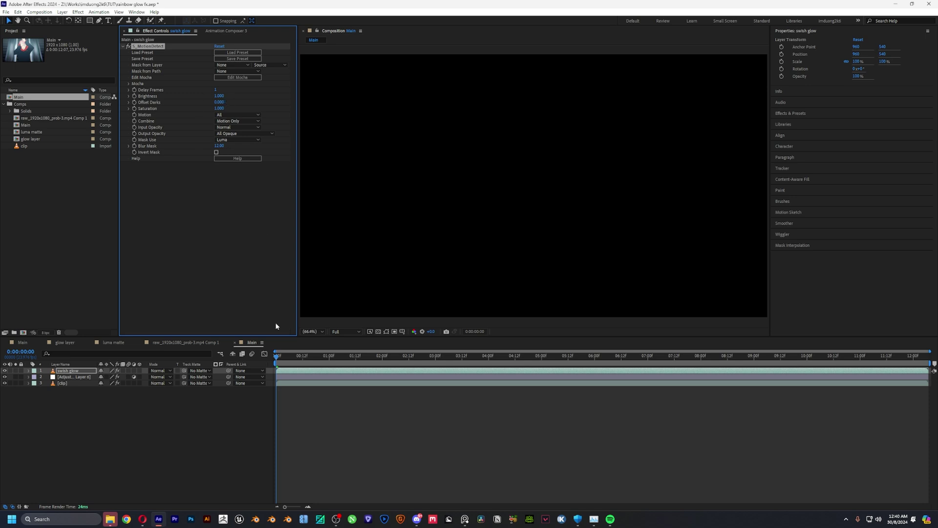
left_click_drag(277, 356, 411, 361)
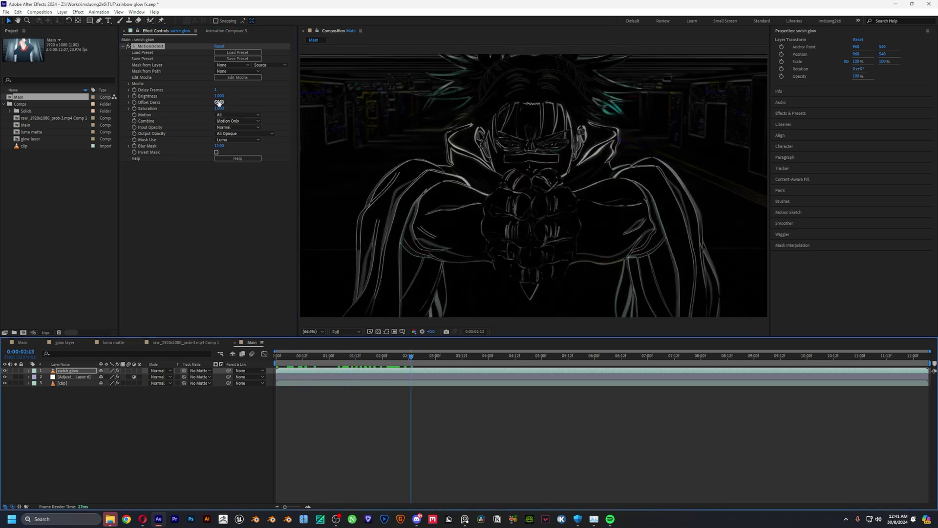
left_click(219, 102)
key("Return")
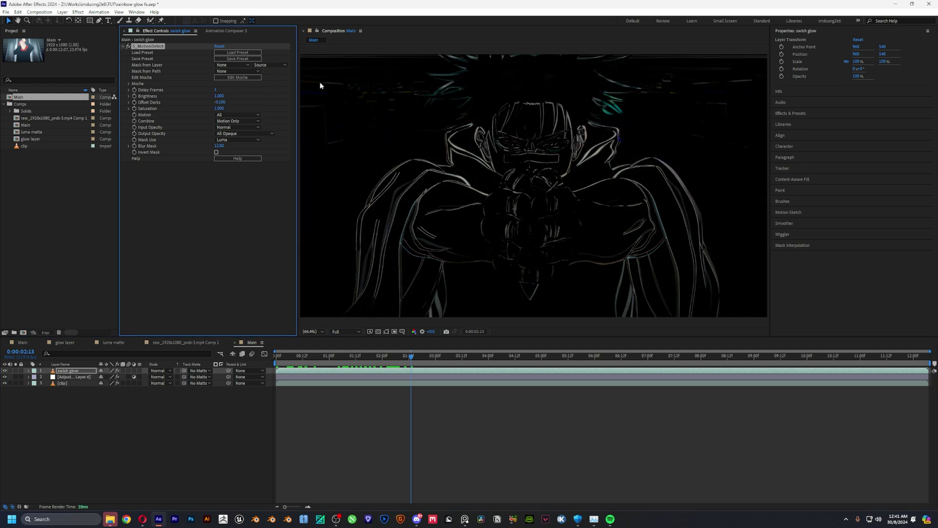
mouse_move(496, 134)
left_mouse_down()
mouse_move(461, 136)
mouse_move(497, 121)
left_mouse_up()
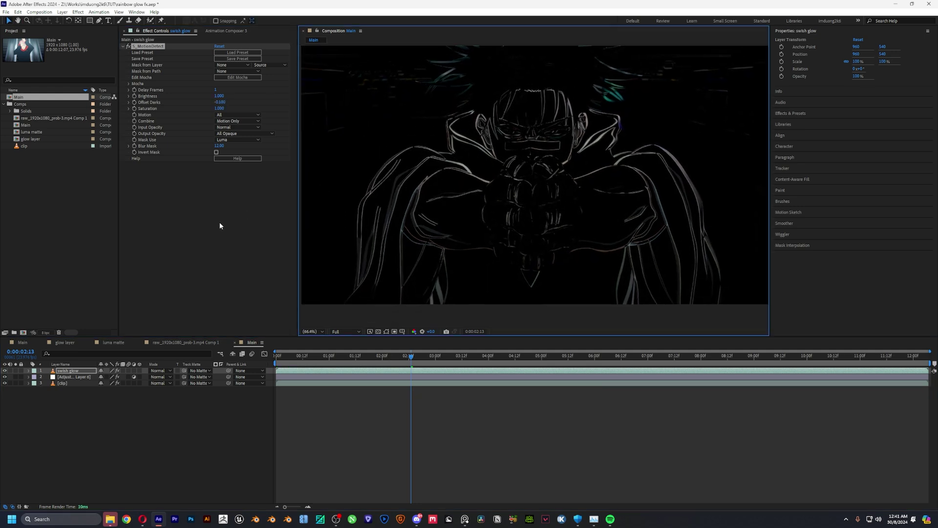
Add the S_CloudsColorSmooth effect to the swish glow layer and set its Combine mode to Mult
key("ctrl+space")
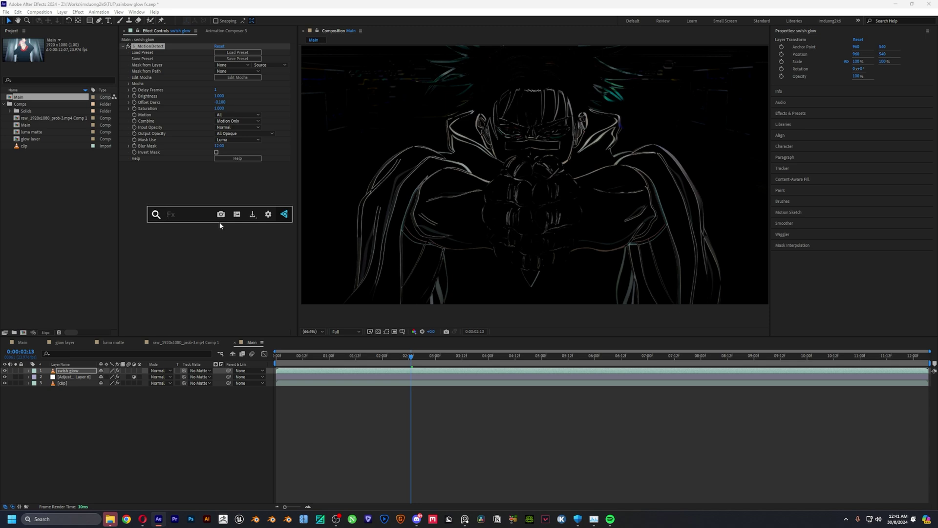
type("cloud")
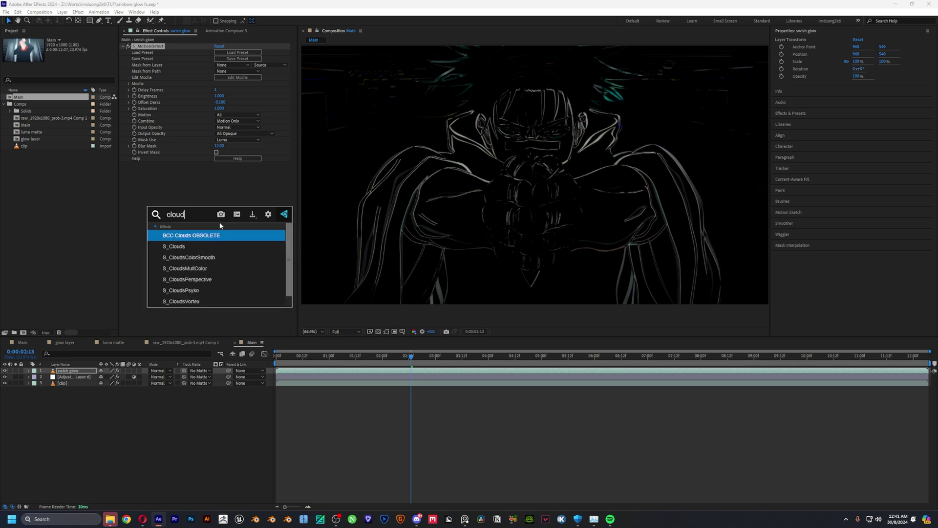
key("Down")
key("Down")
key("Return")
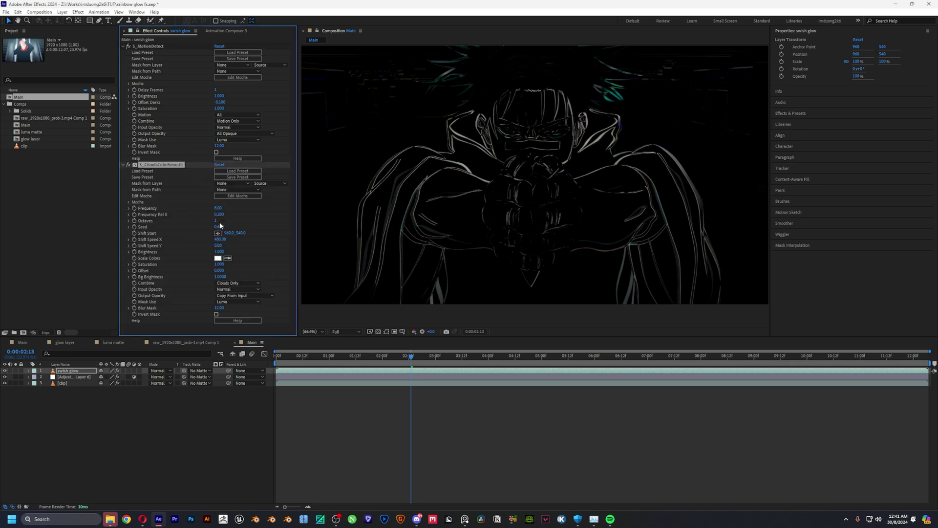
left_click(237, 283)
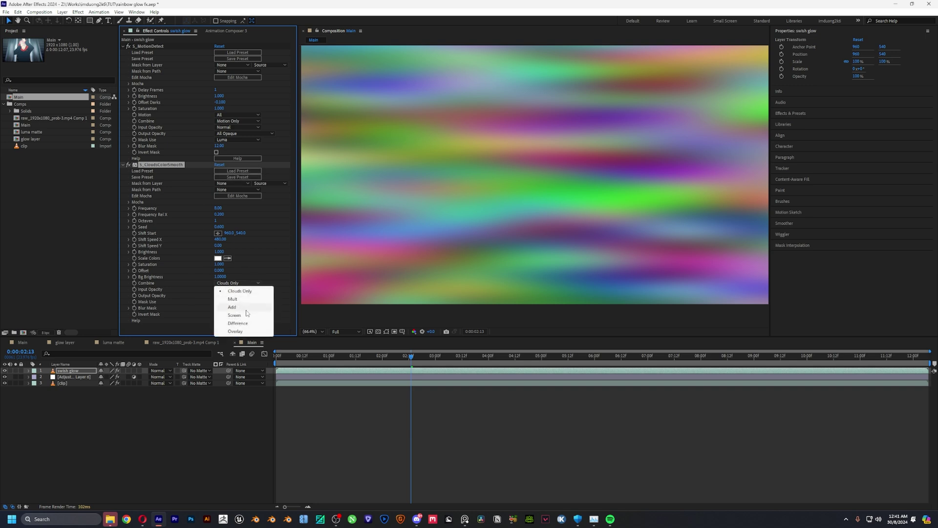
left_click(233, 299)
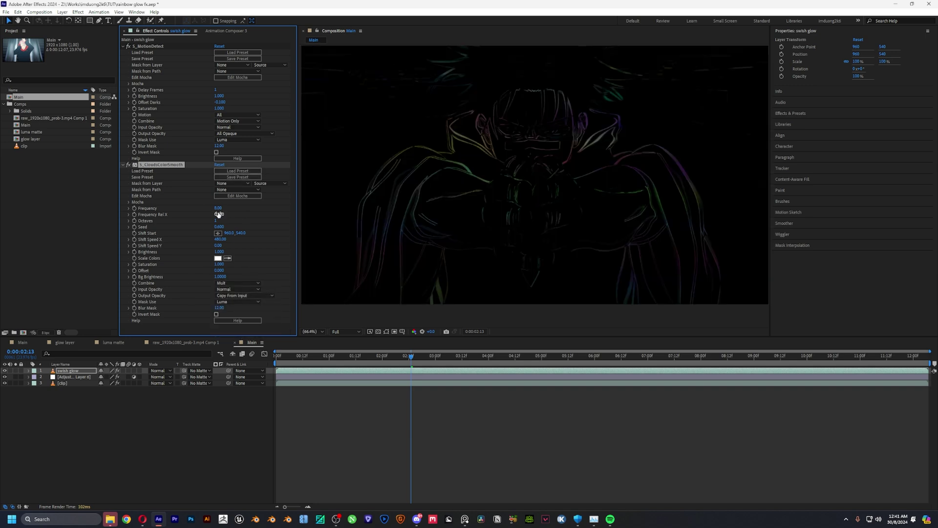
Set the S_CloudsColorSmooth frequency to 4, octaves to 2 and saturation to 5
left_click(218, 207)
type("4")
key("Return")
left_click(228, 220)
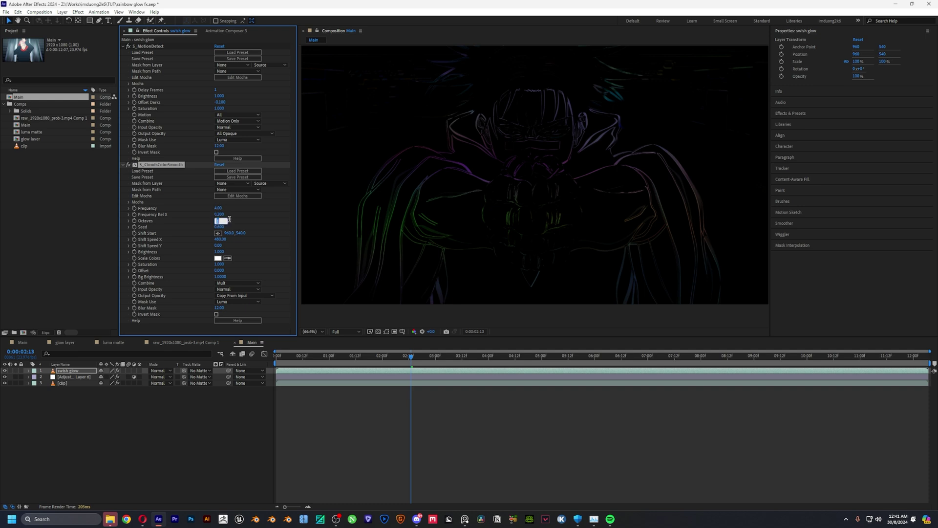
type("2")
key("Return")
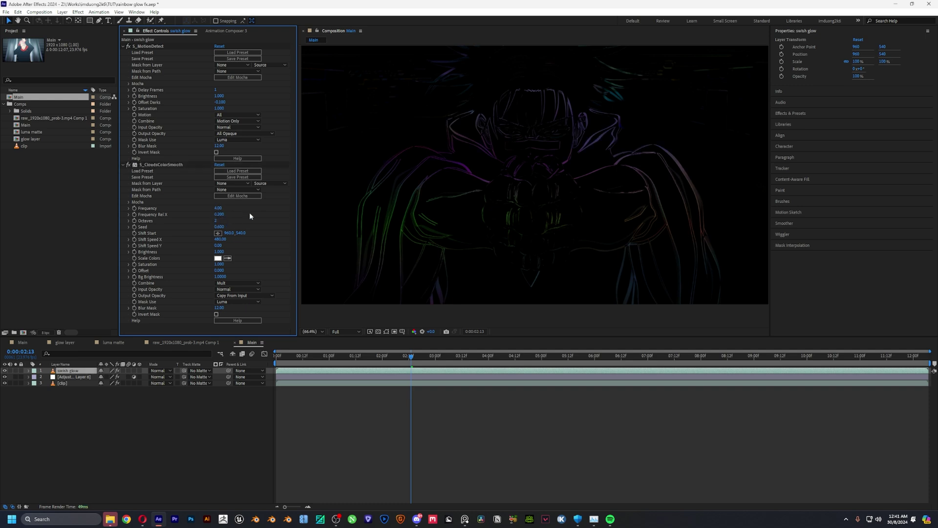
left_click(219, 264)
type("5")
key("Return")
Switch the S_CloudsColorSmooth Combine mode to Clouds Only to inspect the colour pattern and set it back to Mult
left_click(236, 295)
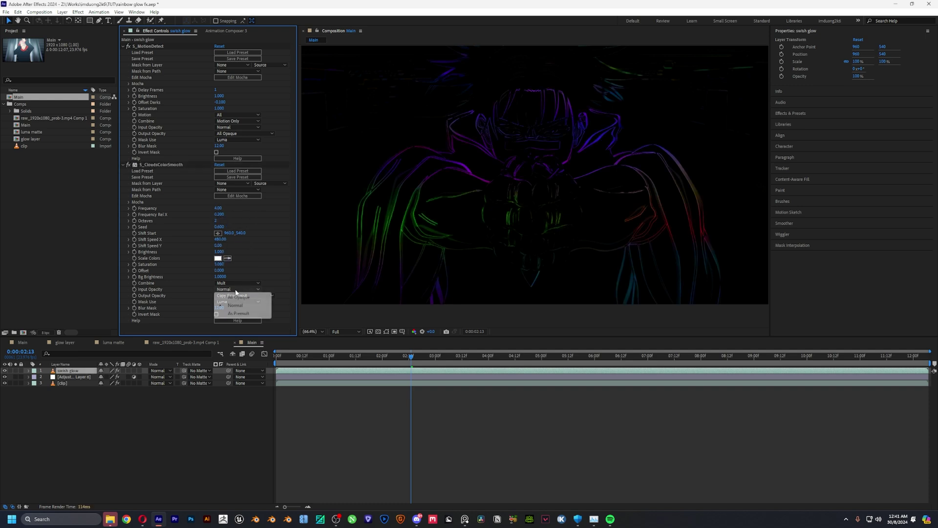
left_click(235, 284)
left_click(236, 290)
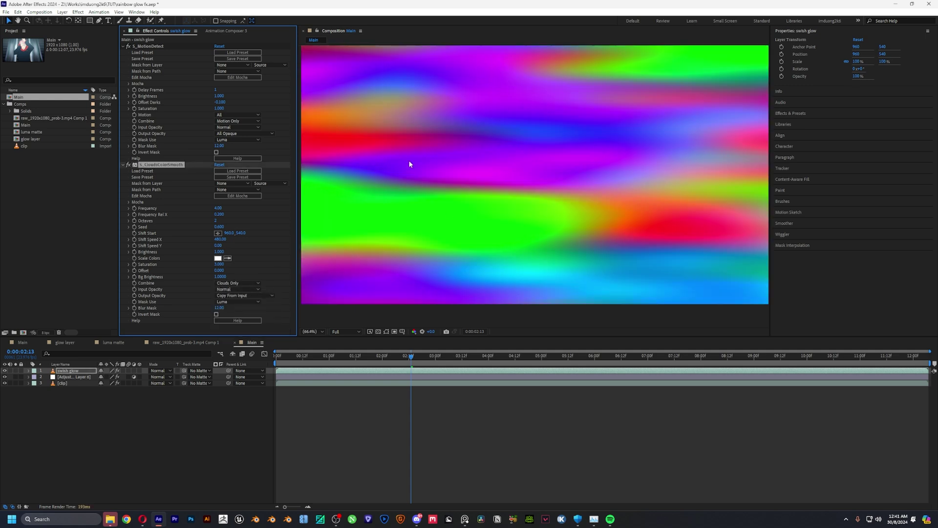
left_click(247, 286)
left_click(232, 300)
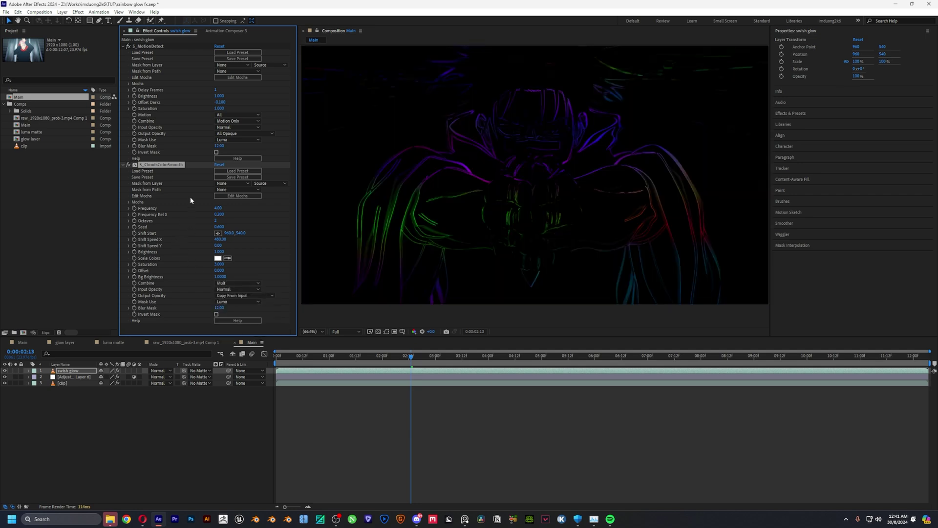
Add a Hue/Saturation effect to the swish glow layer and try rotating its master hue
key("ctrl+space")
type("hue")
key("Return")
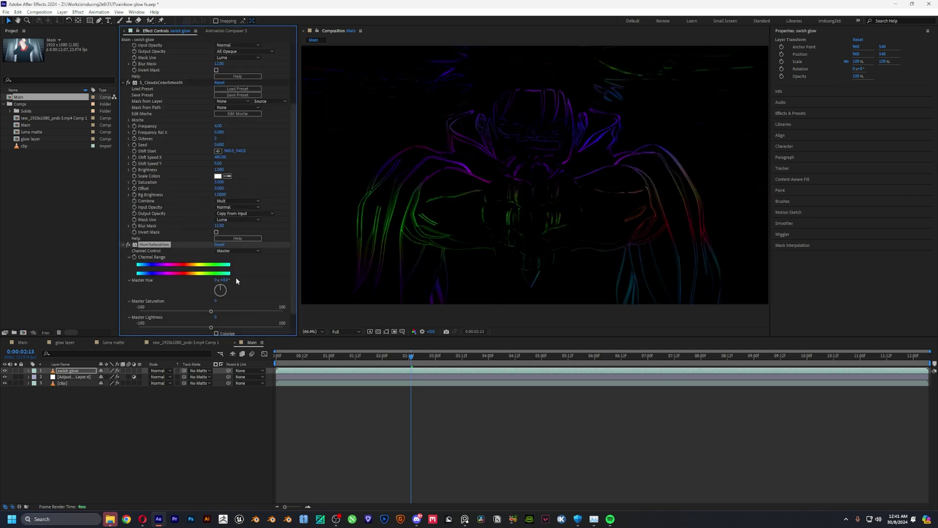
left_click_drag(223, 289, 196, 272)
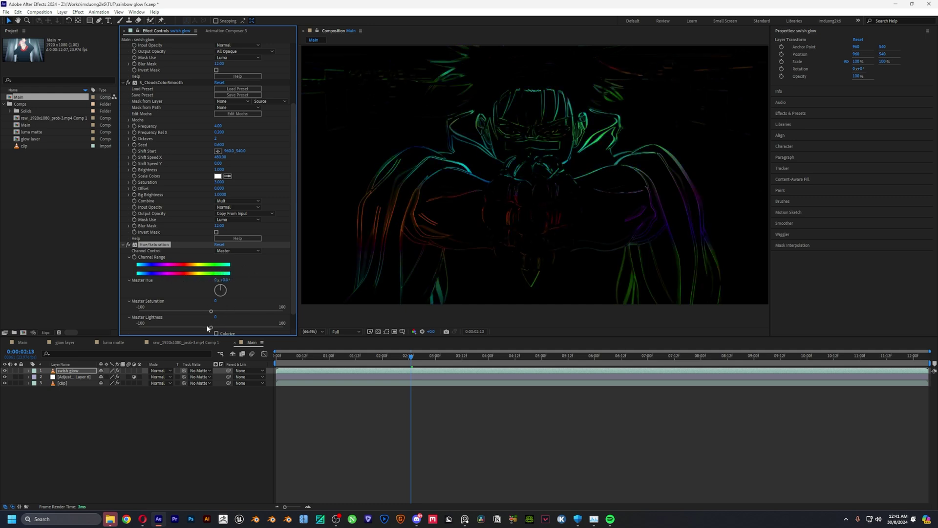
Enable Colorize in Hue/Saturation with saturation 100 and a green hue of about 94°, and disable the effect
left_click(216, 333)
scroll(240, 304, "down", 1)
left_click(225, 327)
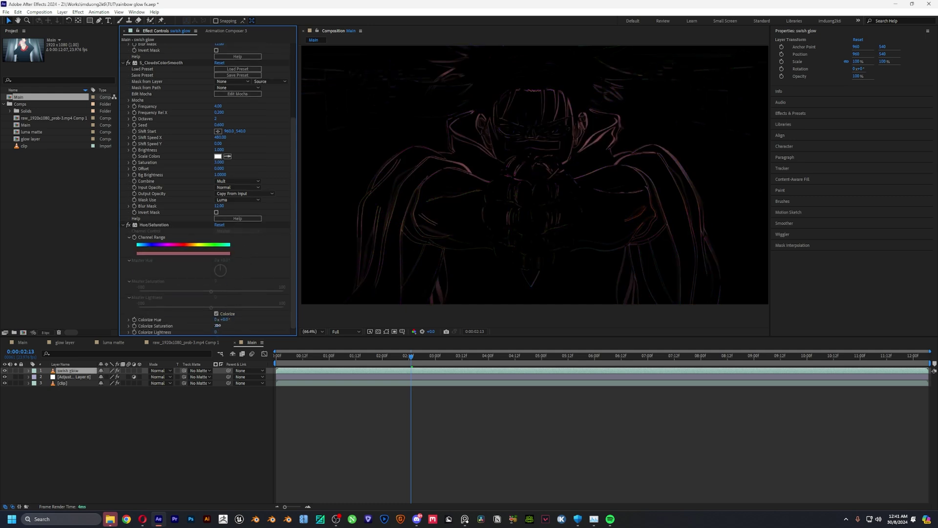
left_click_drag(217, 325, 272, 320)
left_click(217, 317)
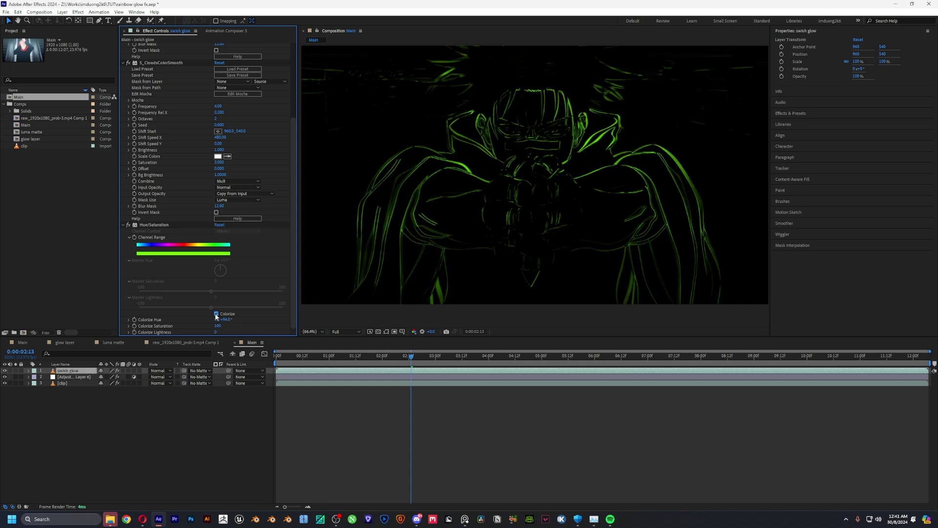
left_click(128, 225)
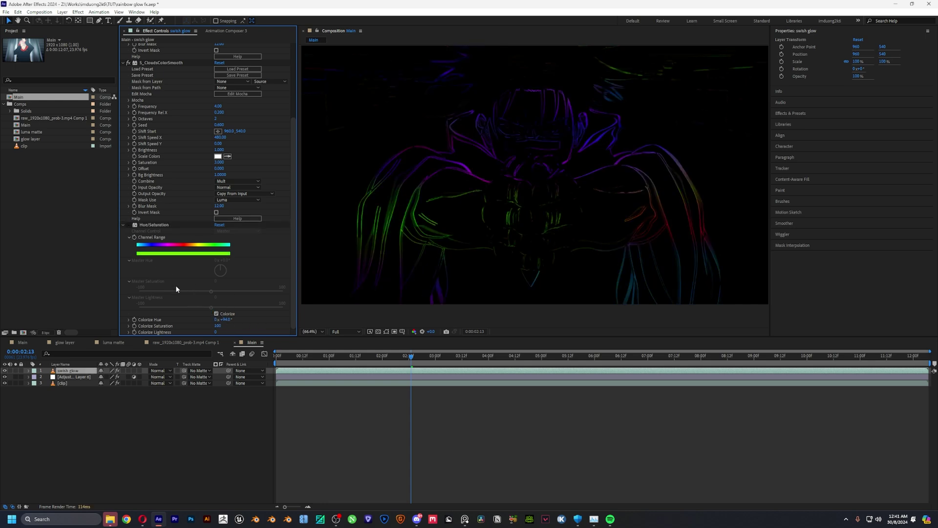
Add the BCC+Swish Glow and uni.Unmult effects to the swish glow layer
key("ctrl+space")
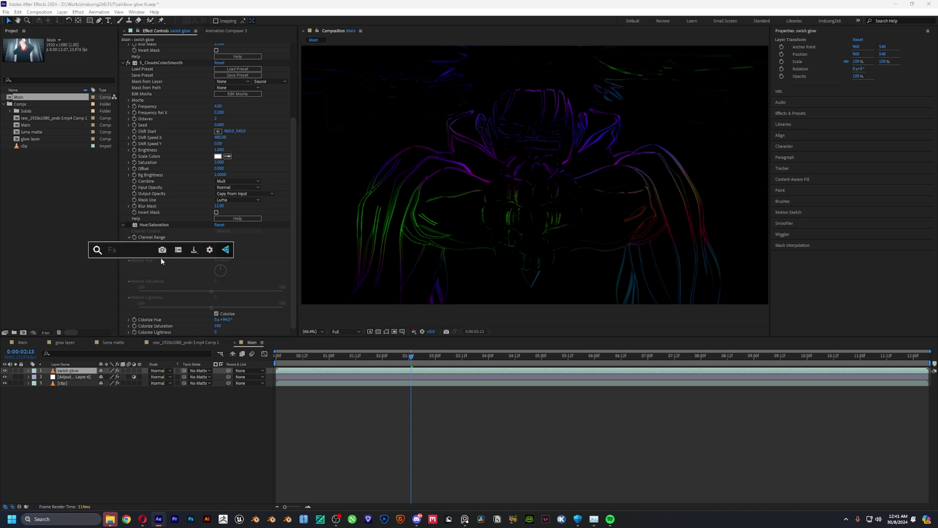
type("bcc re")
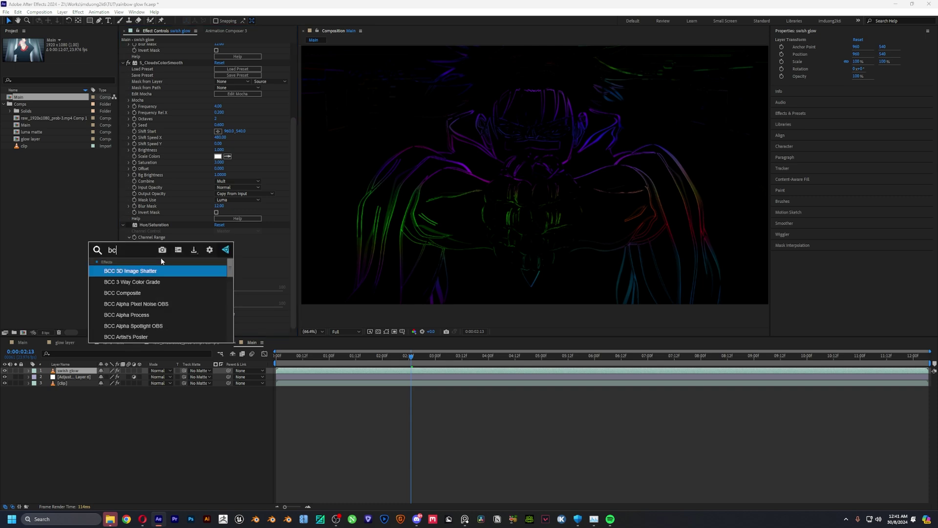
key("Return")
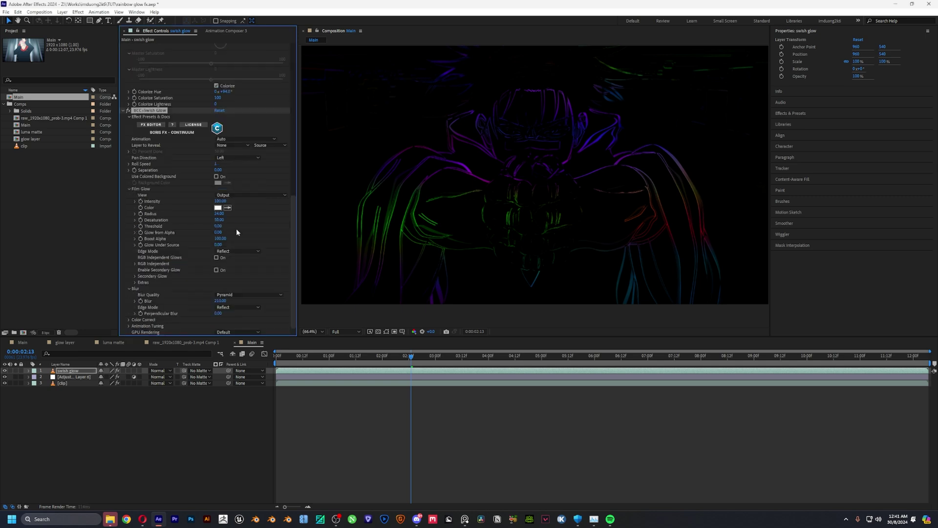
key("ctrl+space")
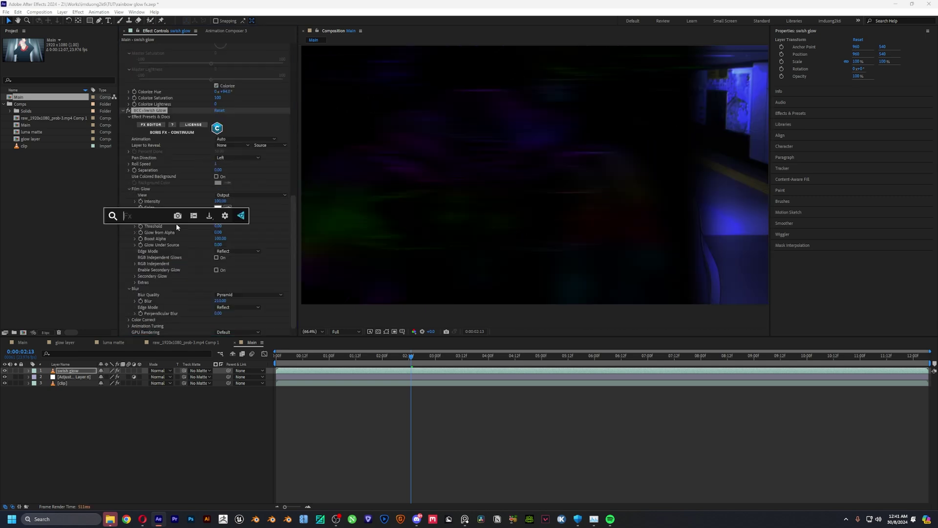
type("unmult")
key("Return")
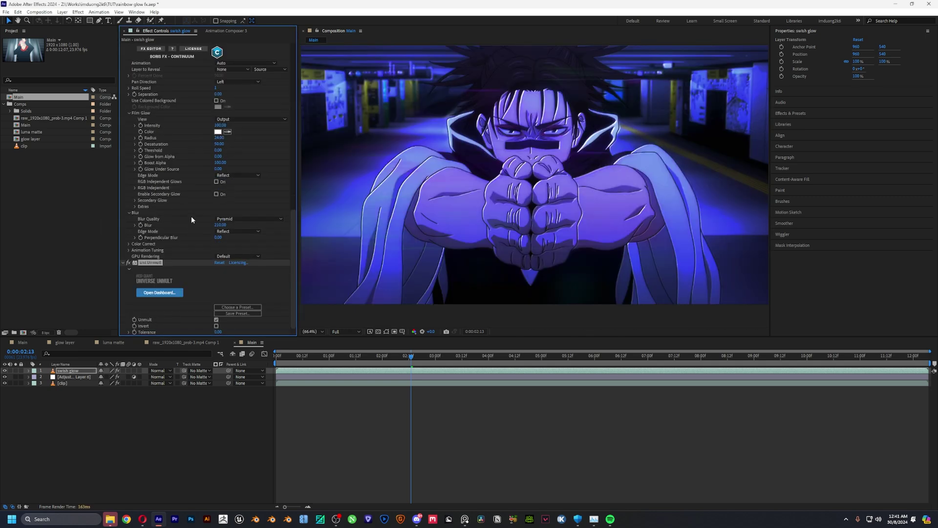
Solo the swish glow layer, move uni.Unmult above BCC+Swish Glow in the effect stack and collapse both effects
left_click(16, 371)
left_click_drag(475, 191, 526, 209)
scroll(169, 206, "up", 7)
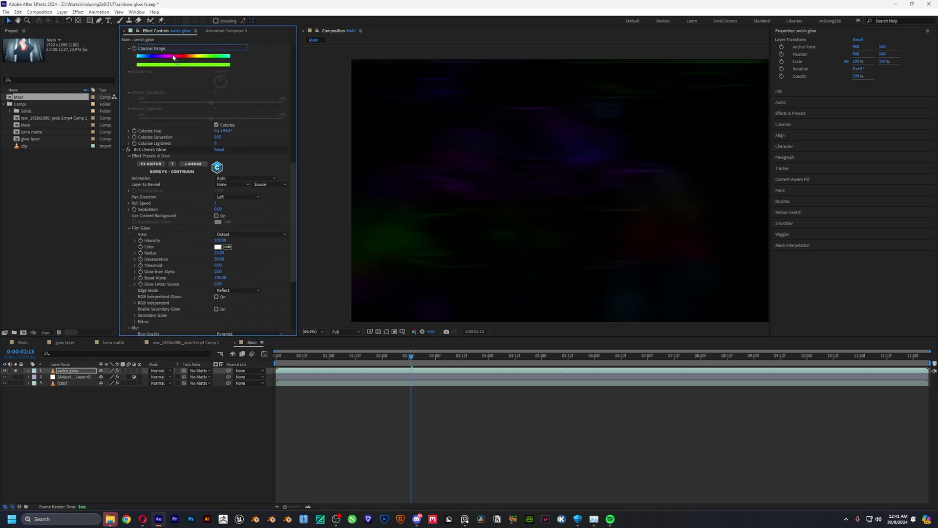
left_click_drag(158, 153, 174, 167)
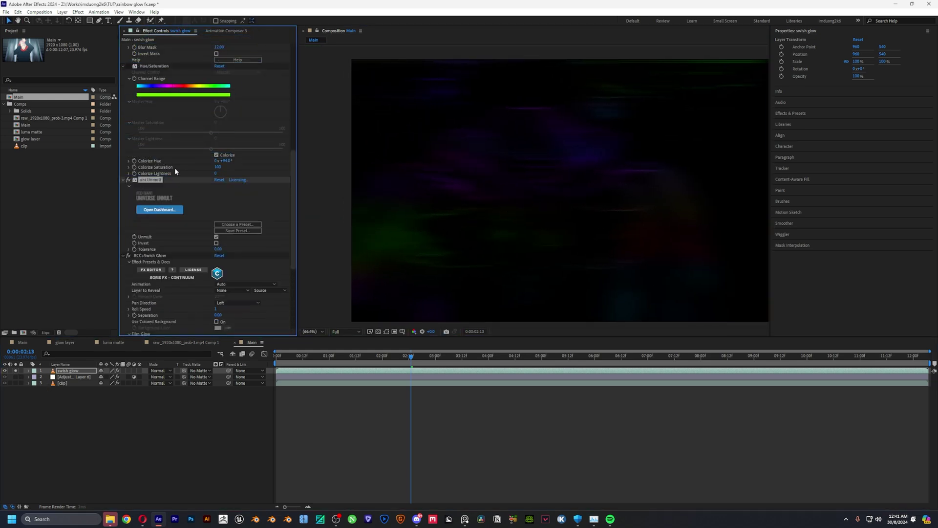
left_click(123, 254)
scroll(123, 206, "up", 4)
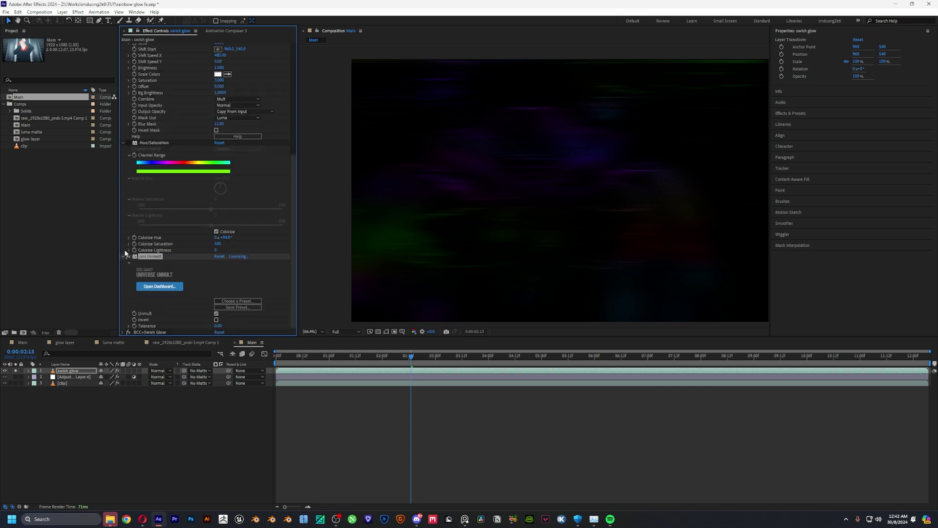
left_click(123, 256)
left_click(378, 331)
left_click(378, 331)
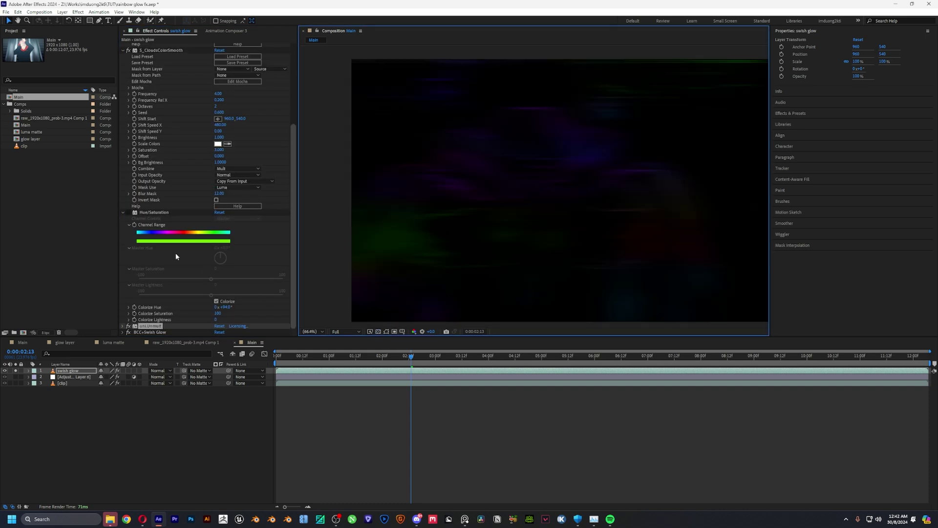
Add the Deep Glow effect to the swish glow layer and raise its exposure to about 2.4
key("ctrl+space")
type("deep")
key("Return")
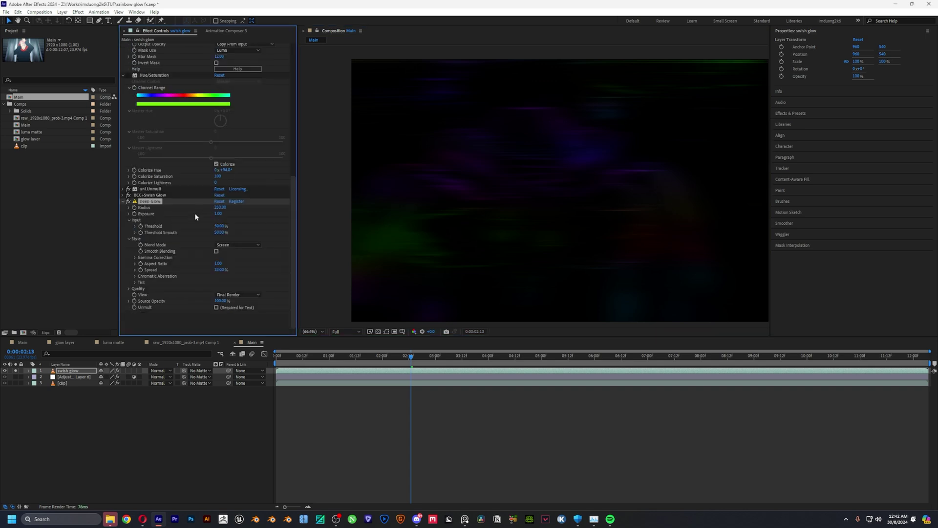
left_click(218, 213)
type("2")
key("Return")
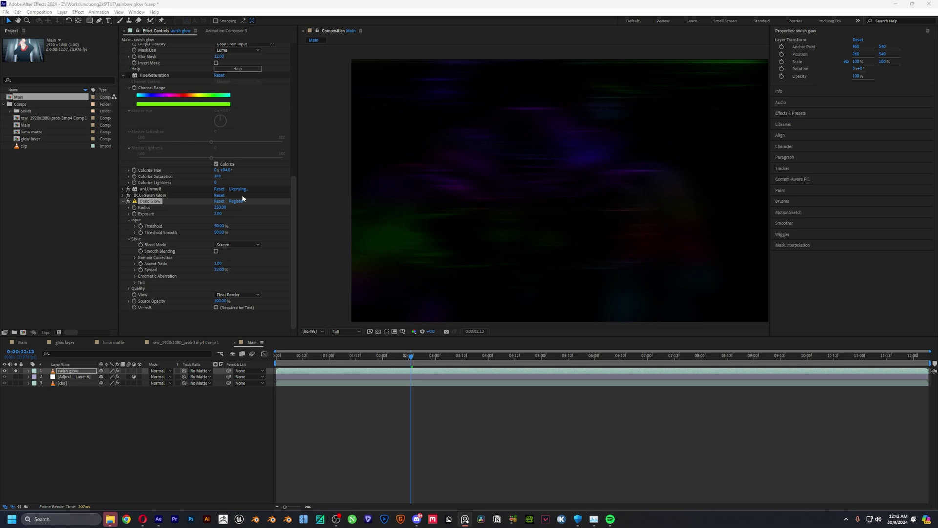
left_click_drag(219, 209, 236, 215)
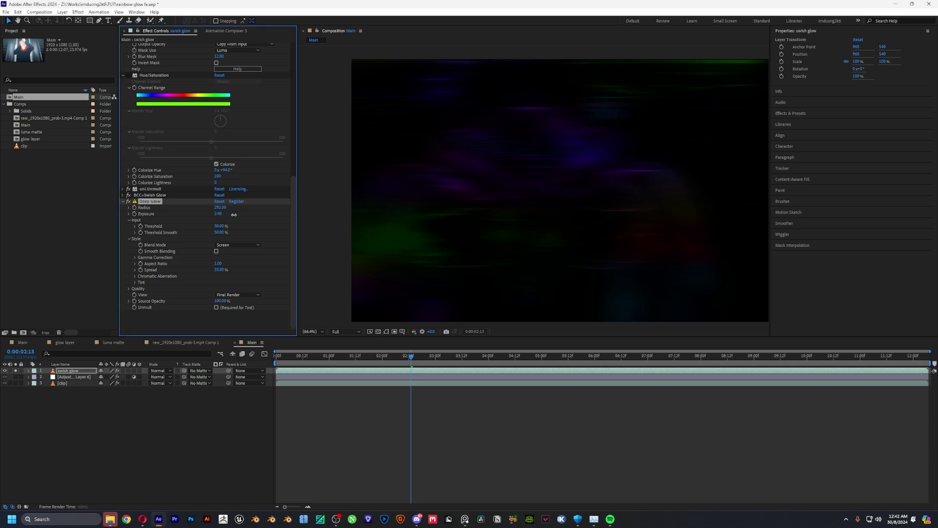
Duplicate the swish glow layer and delete the BCC+Swish Glow and Deep Glow effects from the copy
left_click(80, 372)
key("ctrl+d")
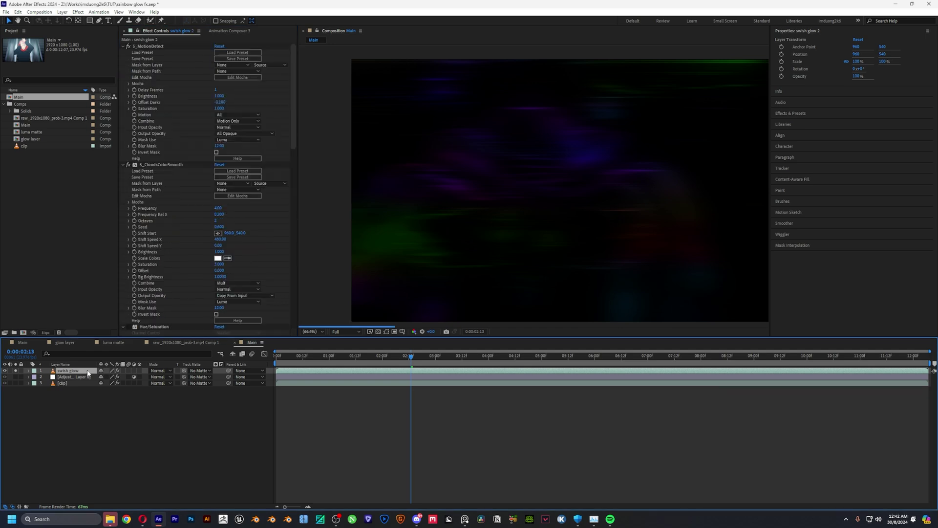
left_click(175, 251)
scroll(178, 254, "down", 15)
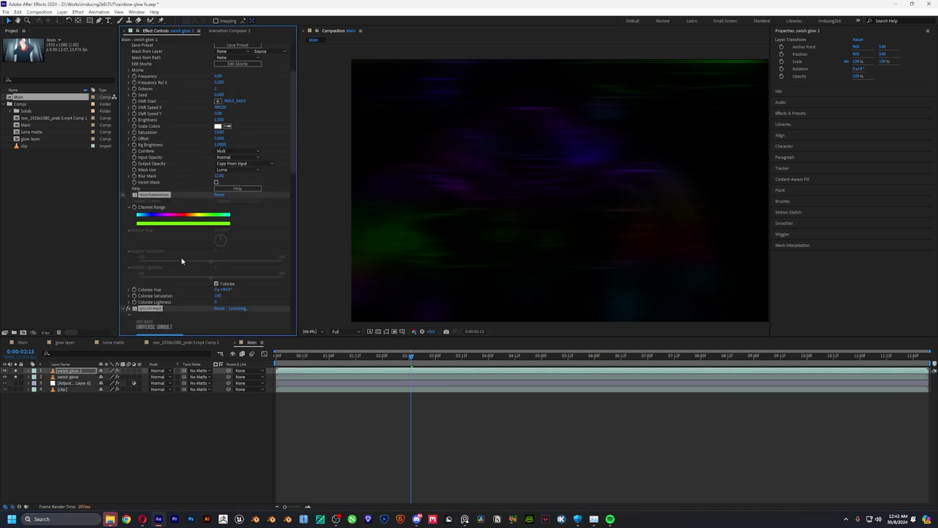
scroll(157, 189, "up", 5)
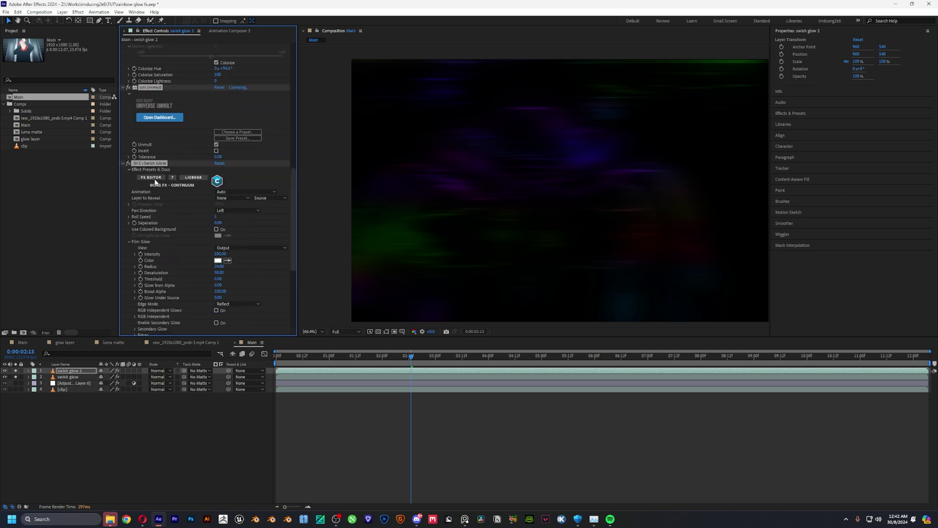
left_click(125, 162, "ctrl")
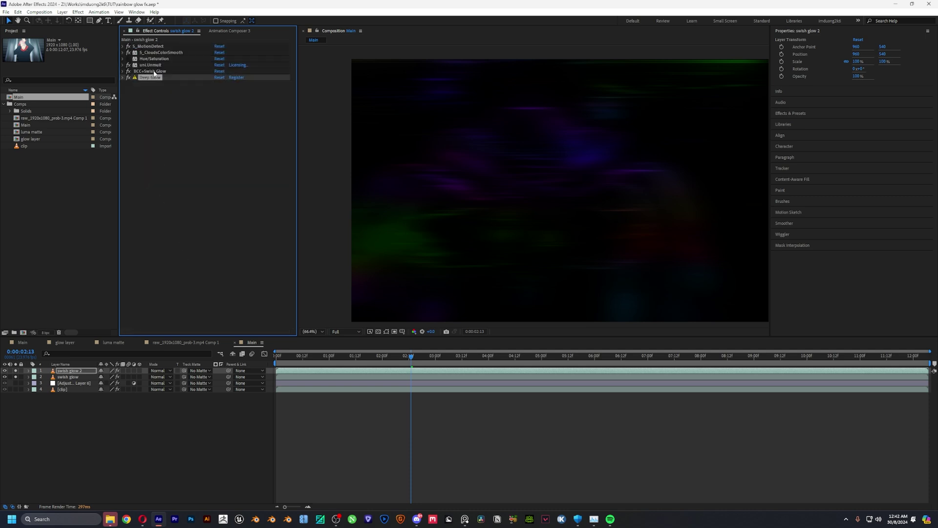
key("Delete")
Add the Optical Glow effect to the duplicated swish glow layer
key("ctrl+space")
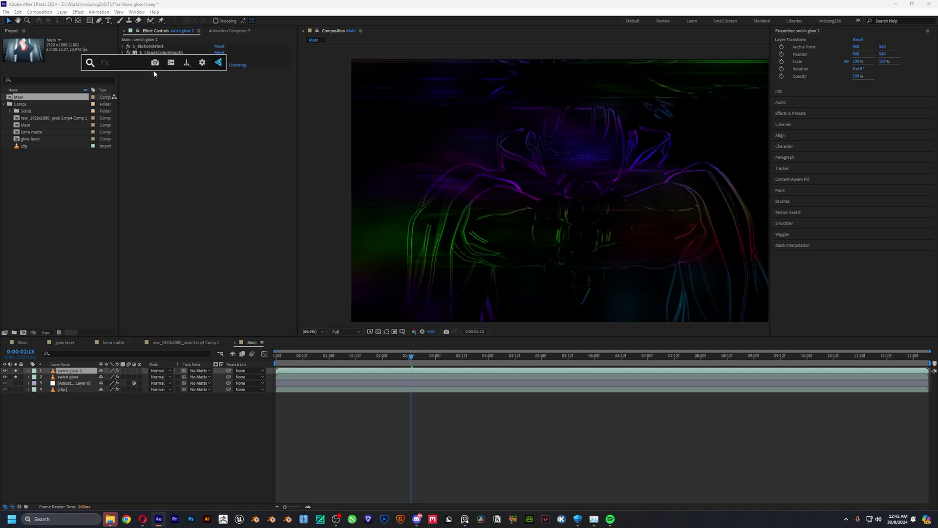
type("opt")
key("Down")
key("Down")
key("Return")
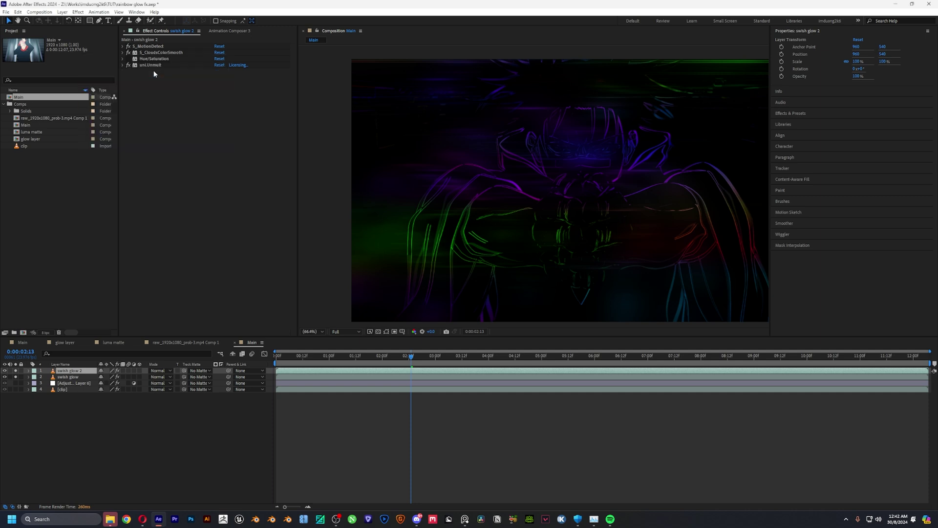
Set the Optical Glow amount to 19 and raise its size to about 198
left_click(220, 107)
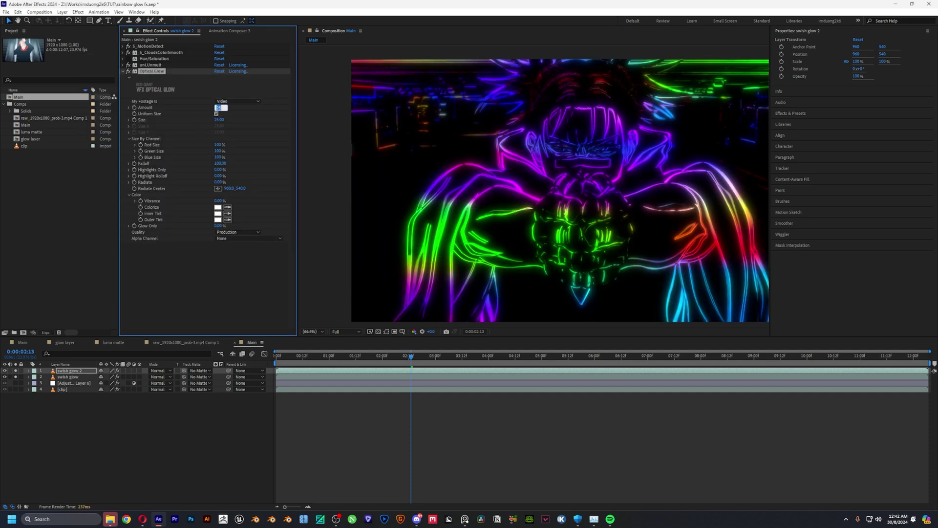
type("19")
key("Return")
left_click_drag(224, 121, 284, 121)
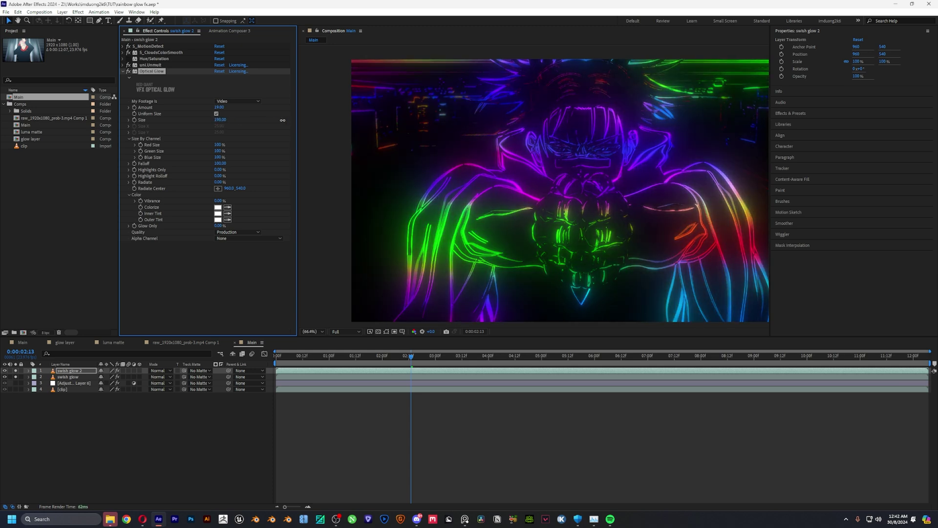
left_click_drag(573, 194, 519, 187)
Move the duplicated layer below the swish glow layer and rename it "optical glow"
left_click_drag(83, 370, 83, 377)
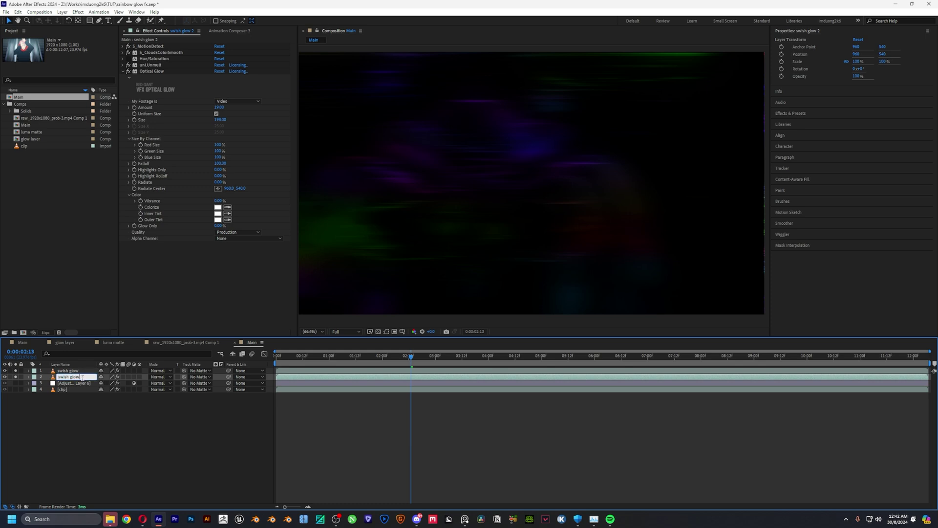
type("optical")
key("Return")
key("alt+Tab")
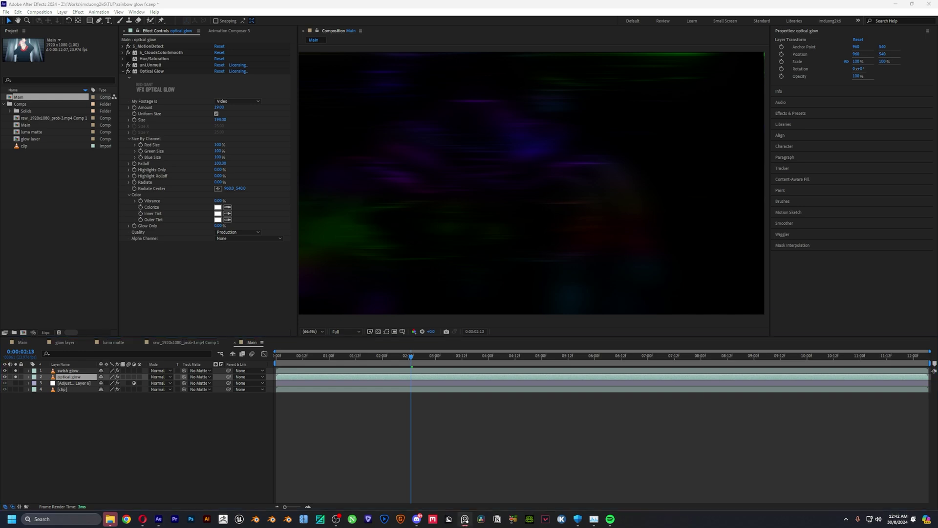
Try the optical glow layer above swish glow in Overlay mode, and return it below in Normal mode
left_click_drag(83, 373, 85, 381)
left_click(68, 370)
left_click(159, 371)
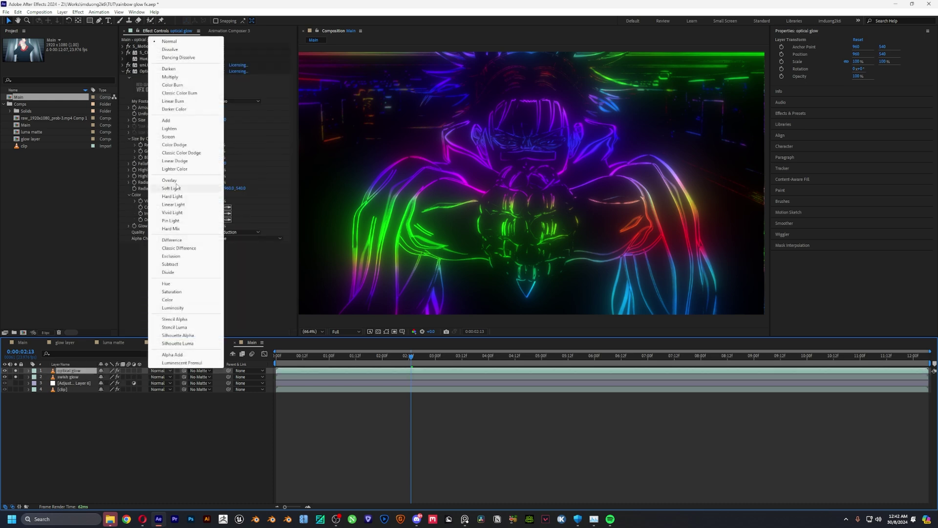
left_click(171, 181)
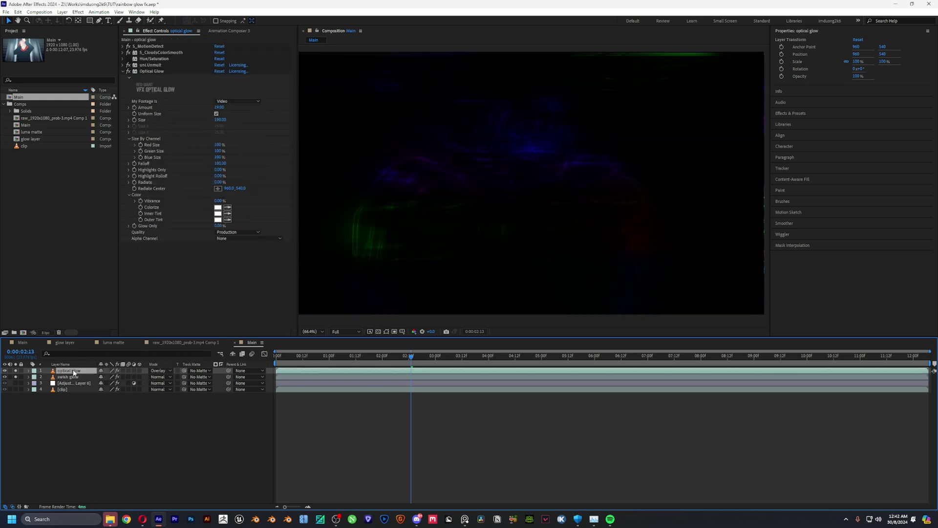
left_click_drag(74, 371, 73, 380)
left_click(159, 377)
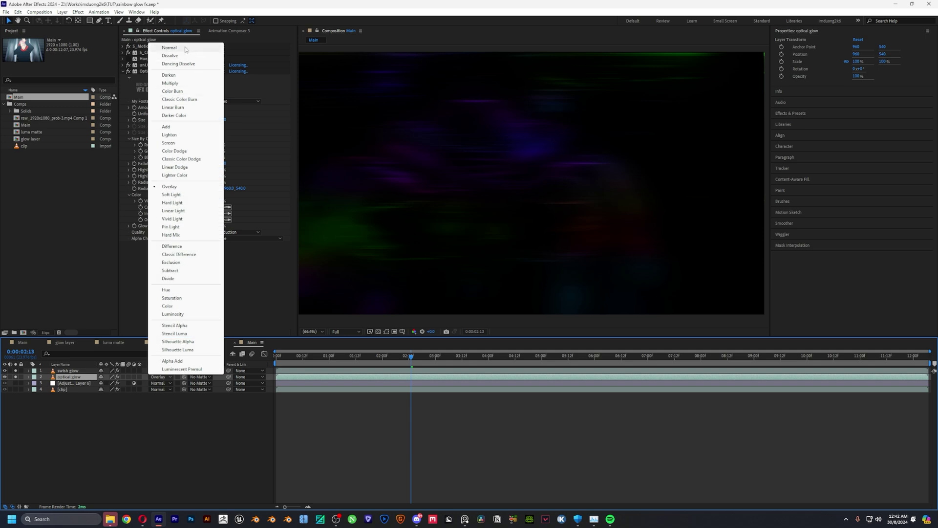
left_click(169, 47)
Set the swish glow layer's blending mode to Overlay and move uni.Unmult below Deep Glow in its effect stack
left_click(159, 377)
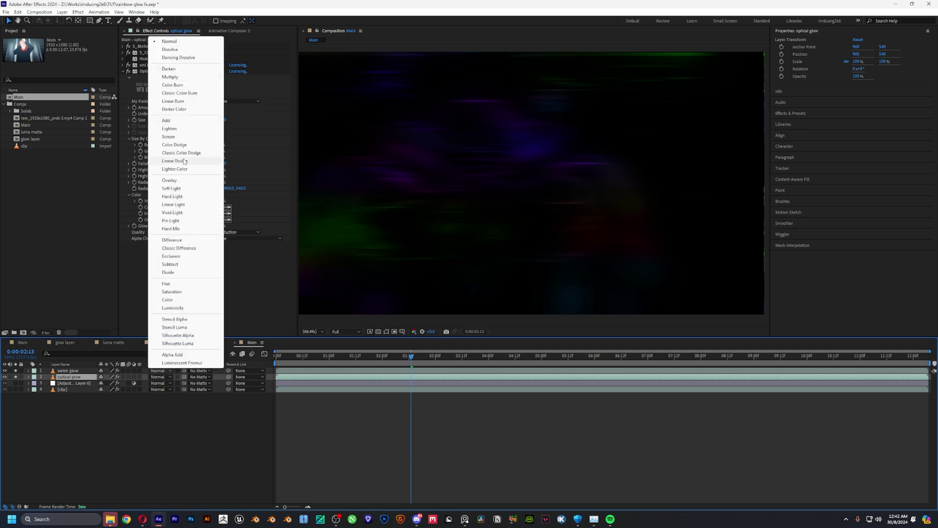
left_click(182, 180)
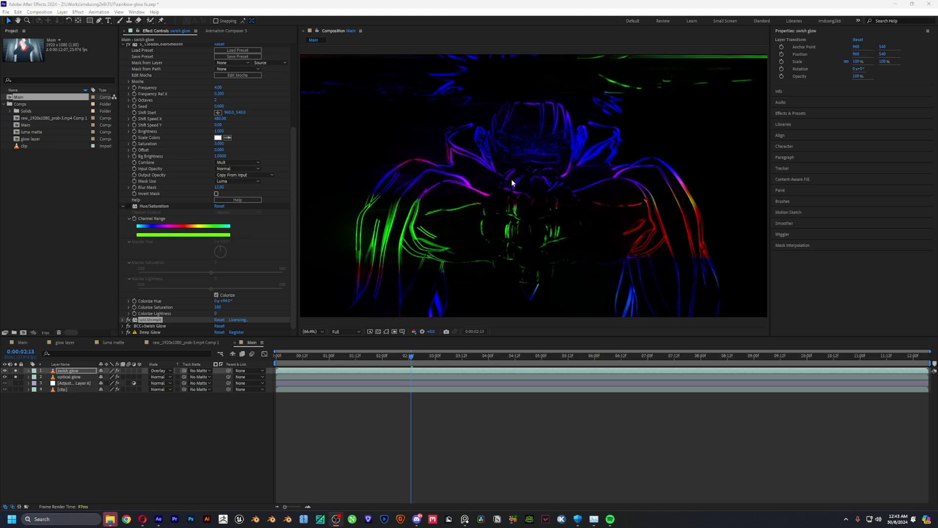
scroll(512, 183, "up", 4)
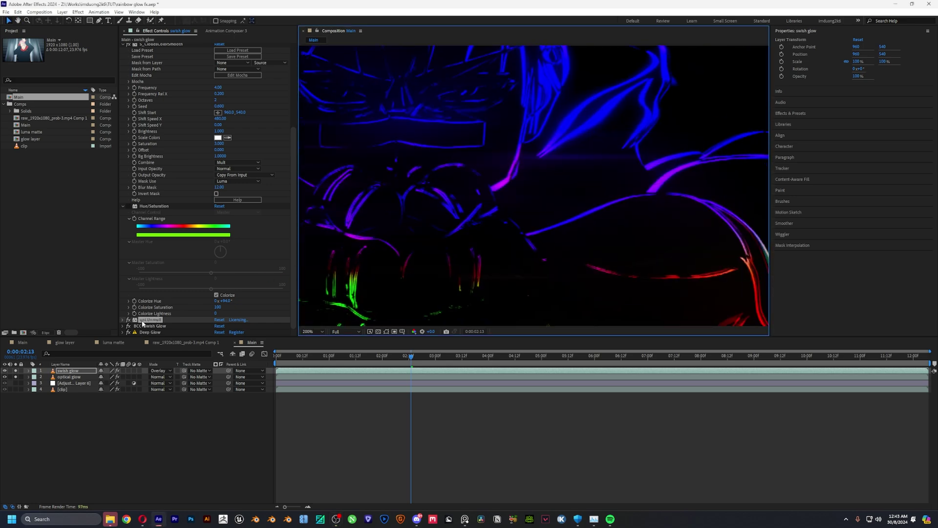
left_click_drag(143, 323, 147, 331)
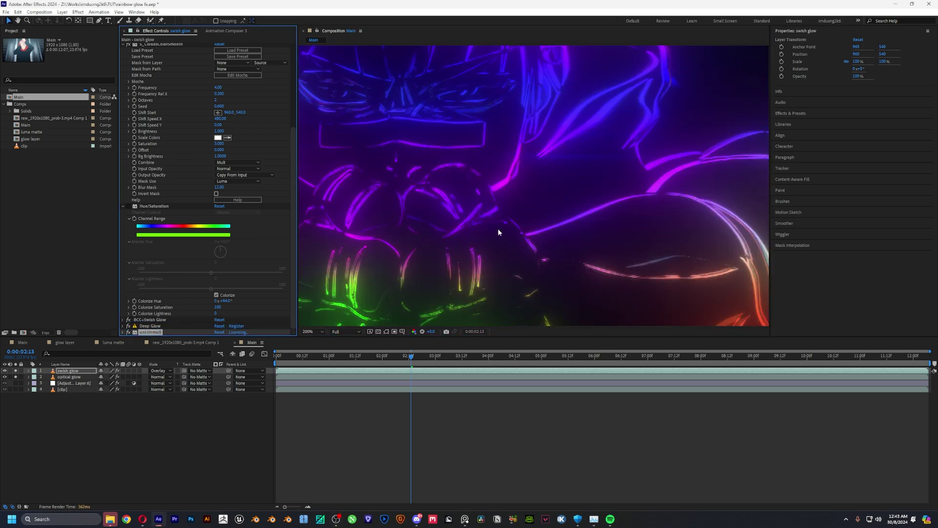
scroll(499, 232, "down", 4)
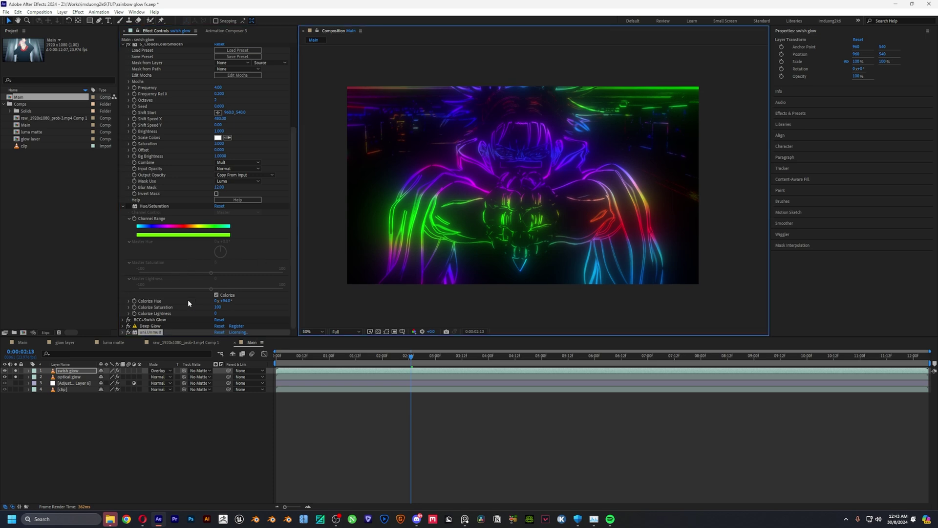
Set the Deep Glow exposure on the swish glow layer to 2
left_click(122, 325)
scroll(200, 256, "down", 3)
left_click(218, 232)
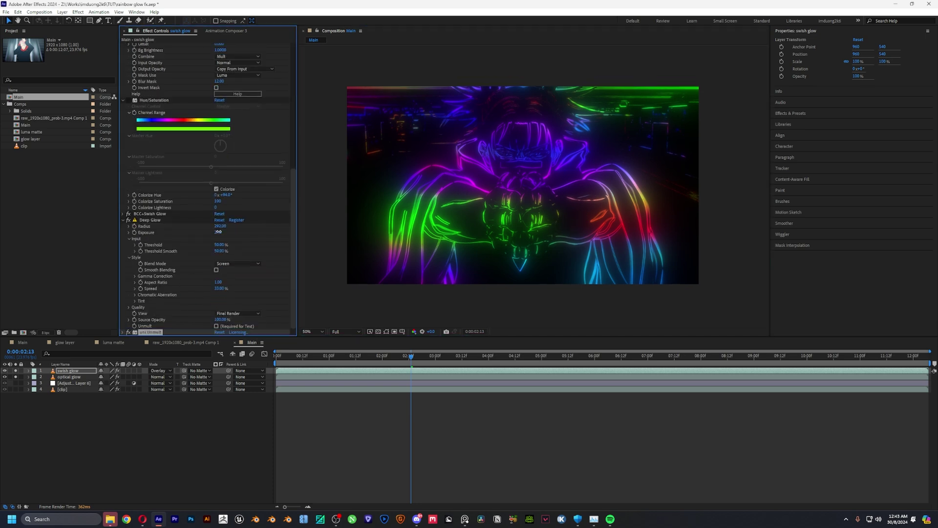
type("2")
key("Return")
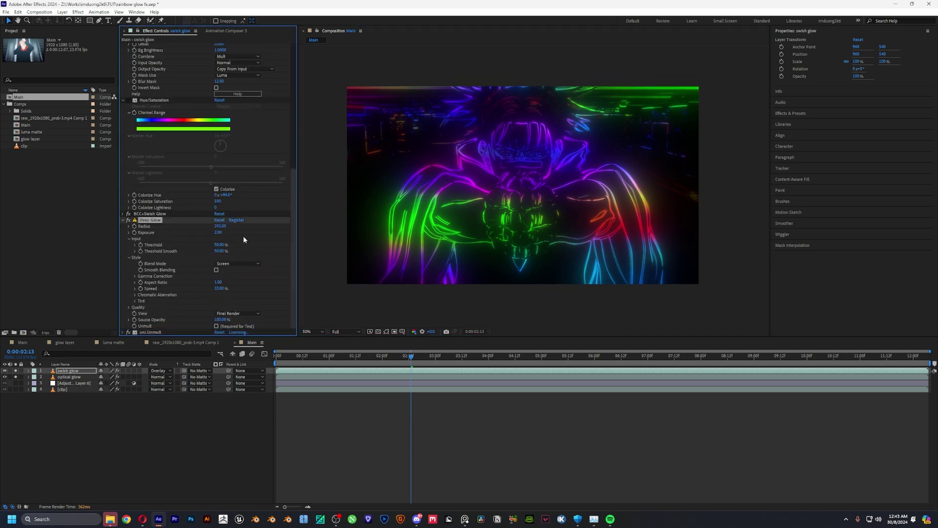
Pre-compose the swish glow and optical glow layers together as a composition named "Glow"
left_click(78, 376, "shift")
key("ctrl+shift+c")
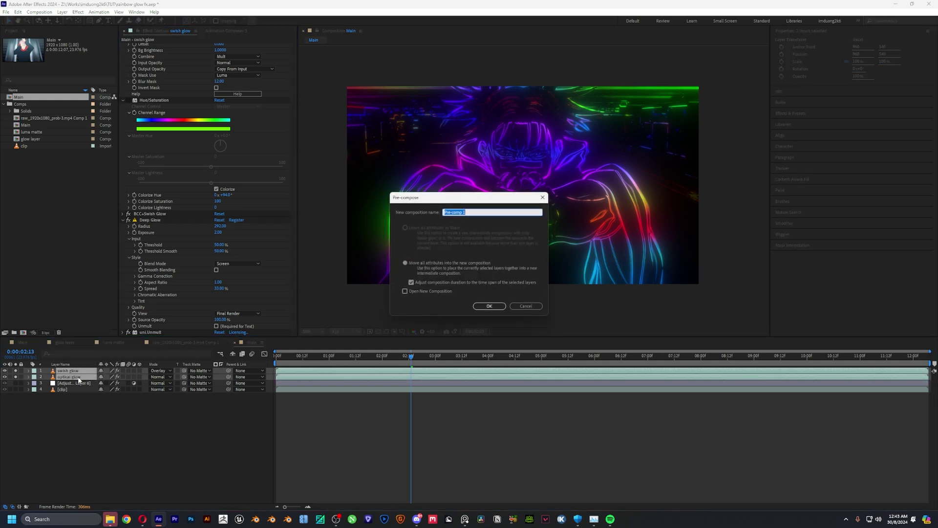
type("Glow")
left_click(489, 306)
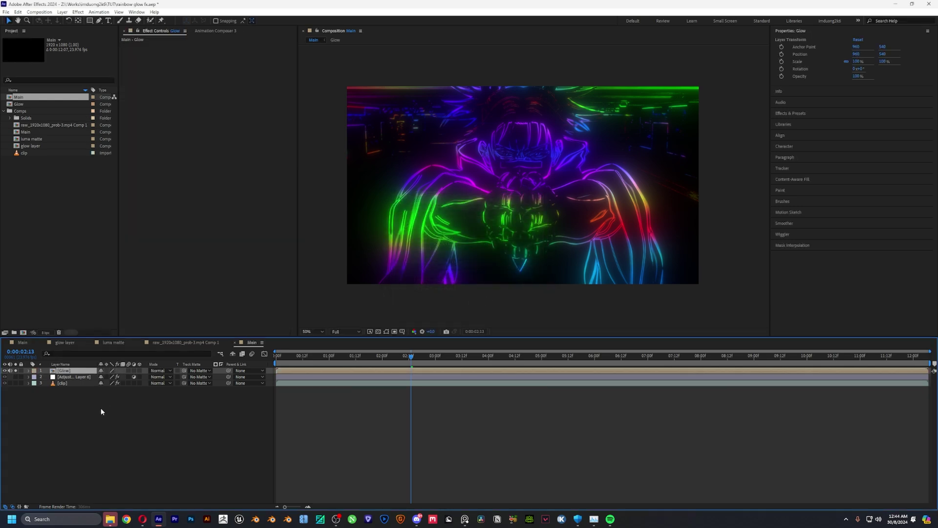
Unsolo the Glow layer and set its blending mode to Screen
left_click(15, 370)
left_click(9, 371)
left_click(5, 370)
left_click(5, 371)
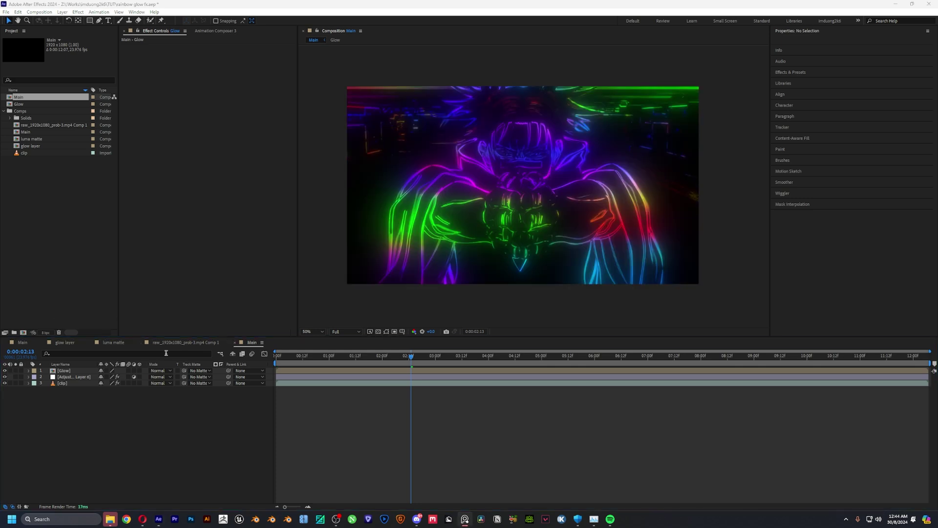
left_click(83, 373)
left_click(159, 371)
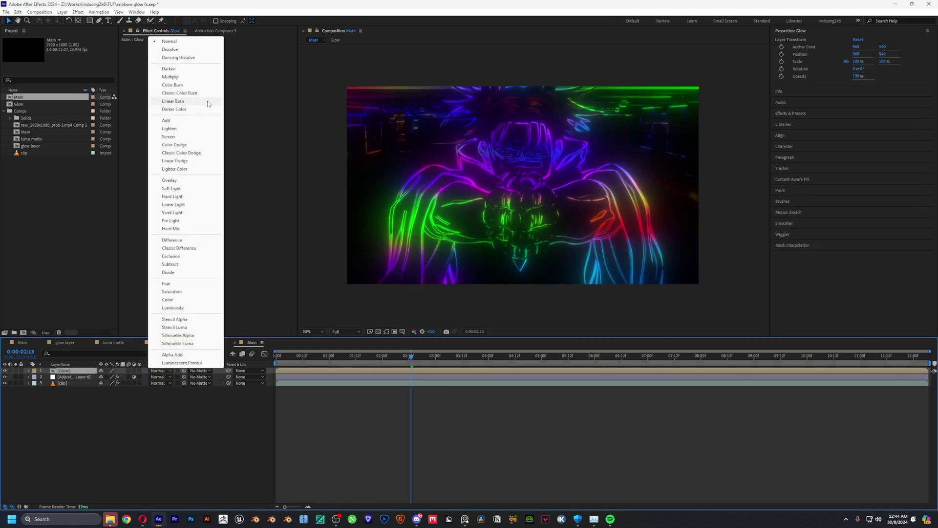
left_click(166, 136)
left_click(185, 413)
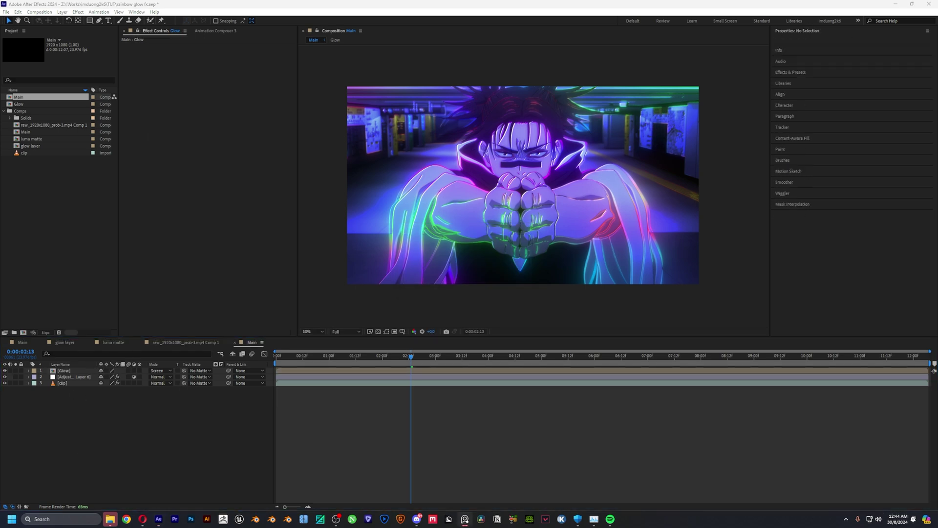
Try duplicating the Glow layer and soloing the copy for an additional effect
left_click(126, 424)
left_click(76, 371)
key("ctrl+d")
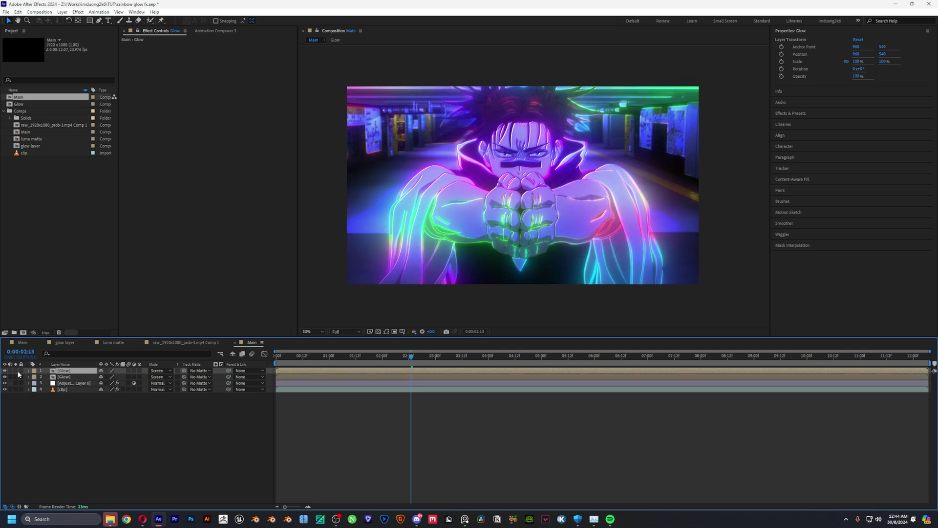
left_click(15, 370)
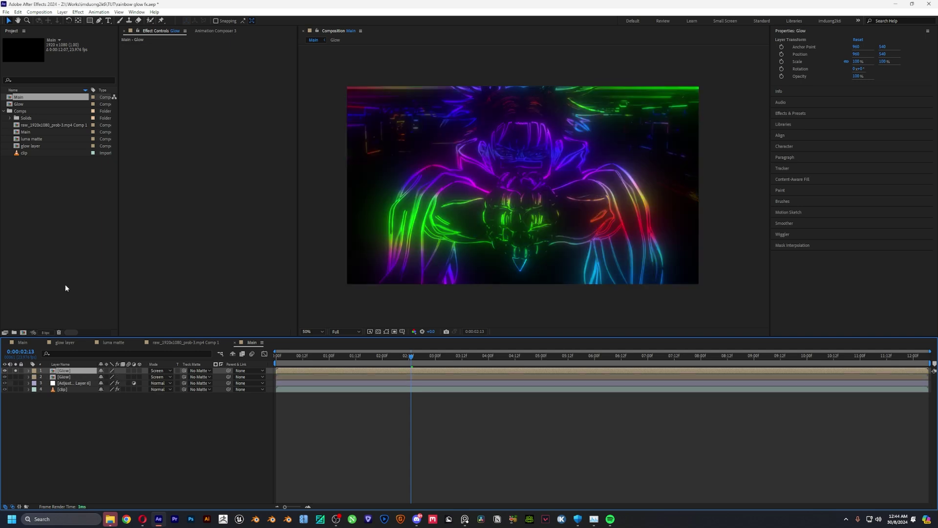
key("ctrl+space")
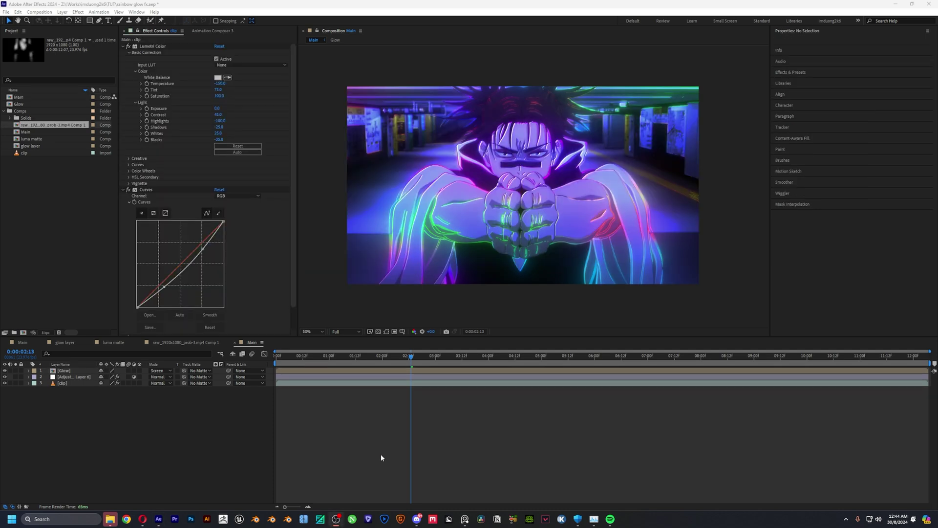
Duplicate the clip layer to the top of the layer stack and pre-compose it as "luma mattle"
left_click(79, 384)
key("ctrl+d")
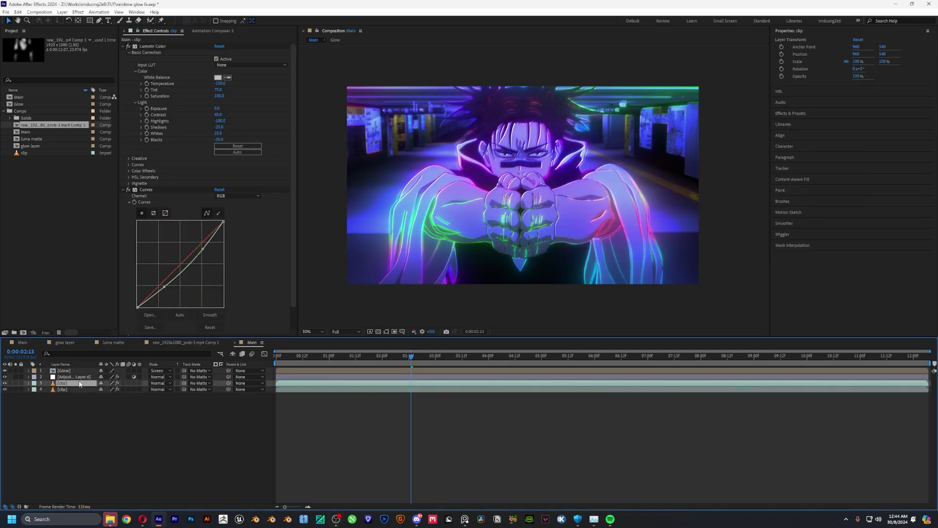
left_click_drag(79, 383, 77, 369)
key("ctrl+shift+c")
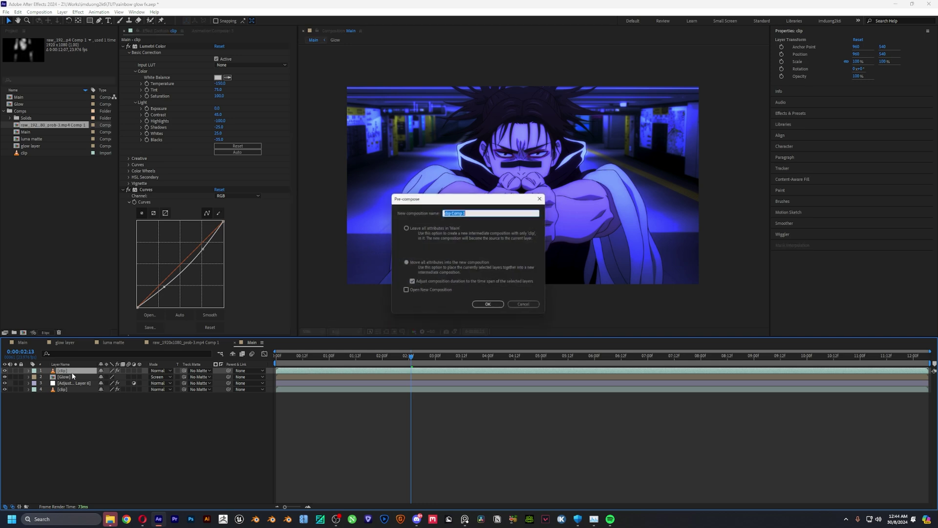
type("luma")
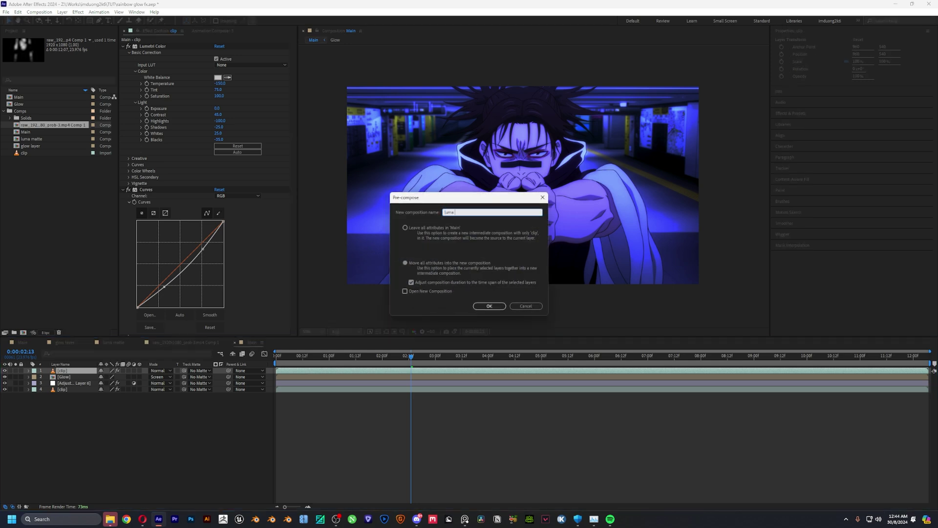
type(" mattle")
key("Return")
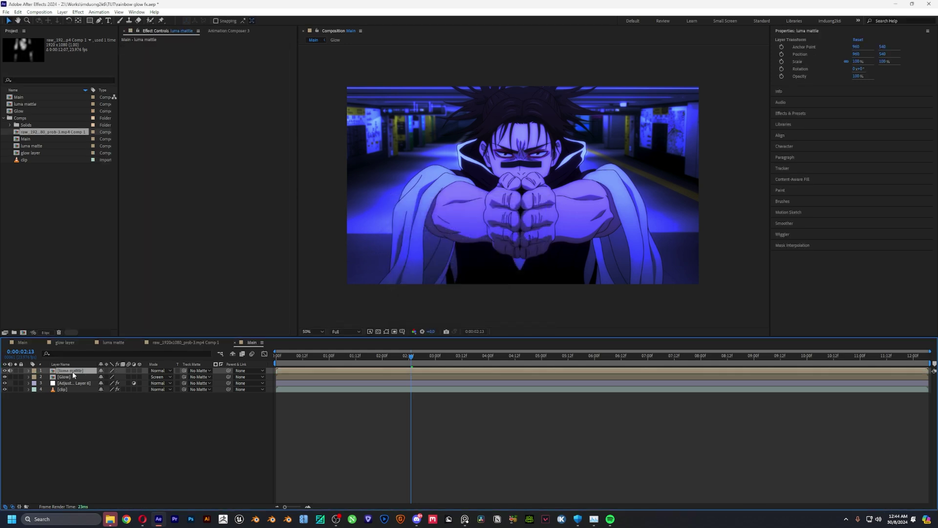
Open the new luma mattle composition, correct its name to "luma matte" and select the clip layer inside
double_click(72, 372)
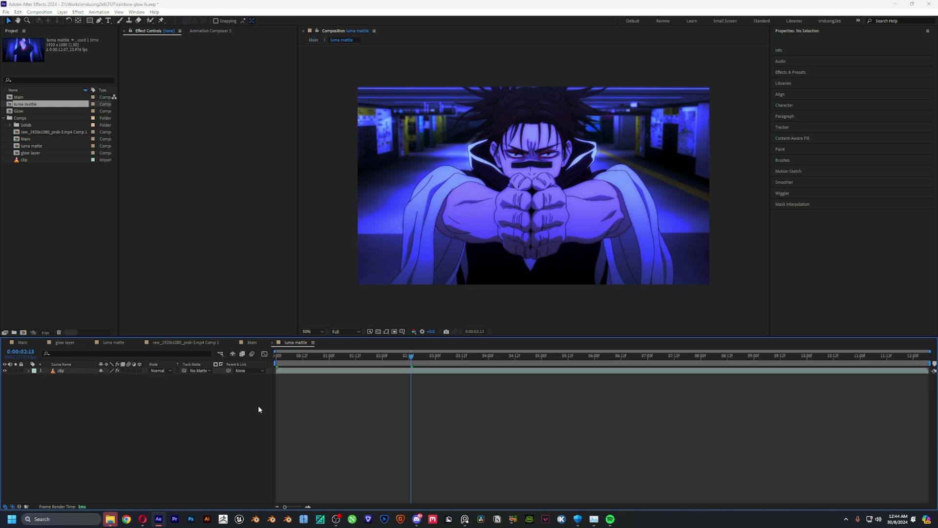
key("ctrl+k")
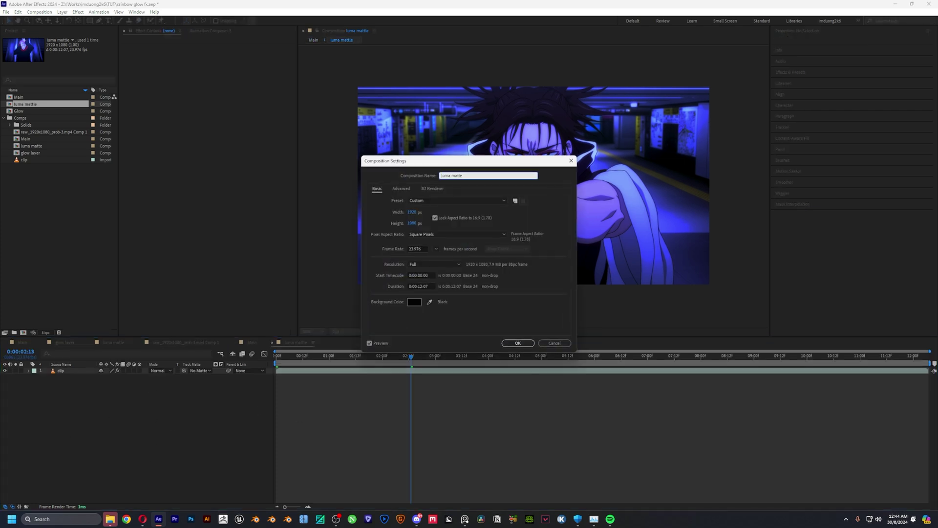
key("Return")
left_click(62, 369)
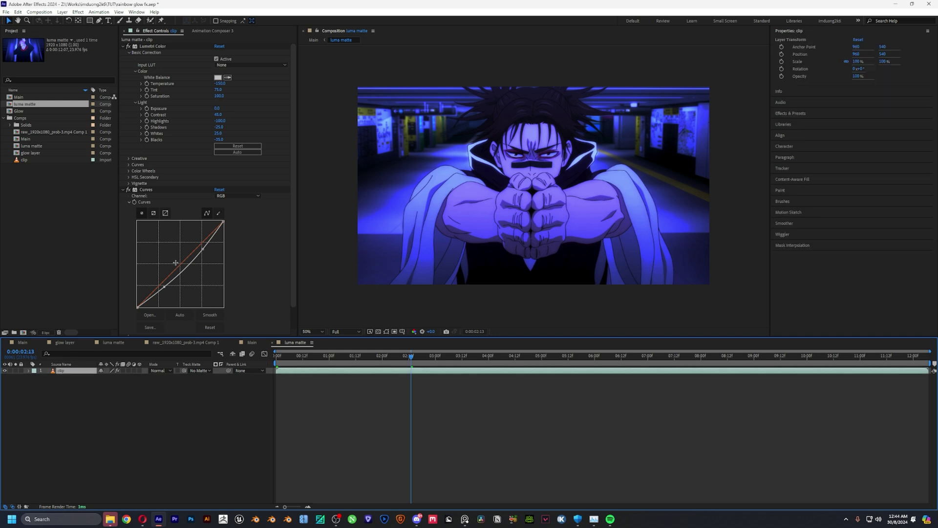
Remove all existing effects from the clip layer in the luma matte composition and apply a Tint effect
left_click(250, 249)
key("ctrl+a")
key("Delete")
key("ctrl+space")
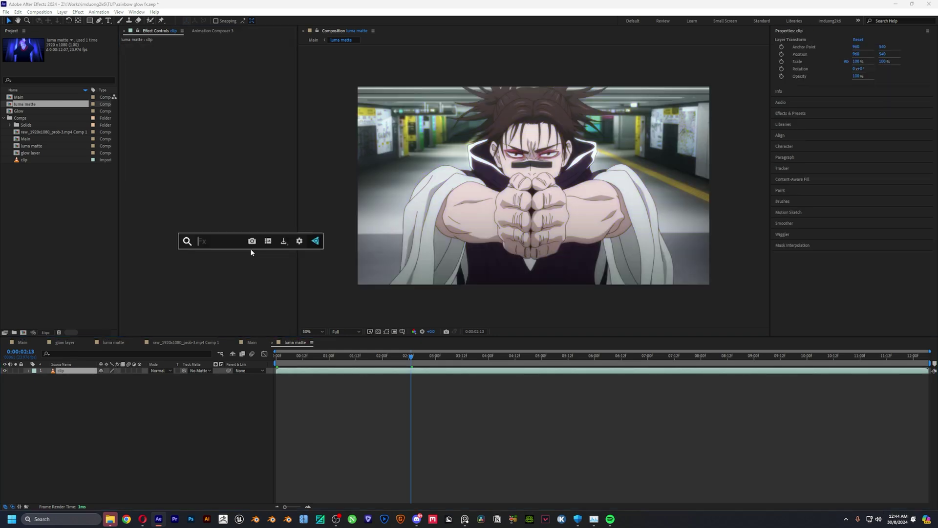
type("le")
key("BackSpace")
key("BackSpace")
type("tint")
key("Return")
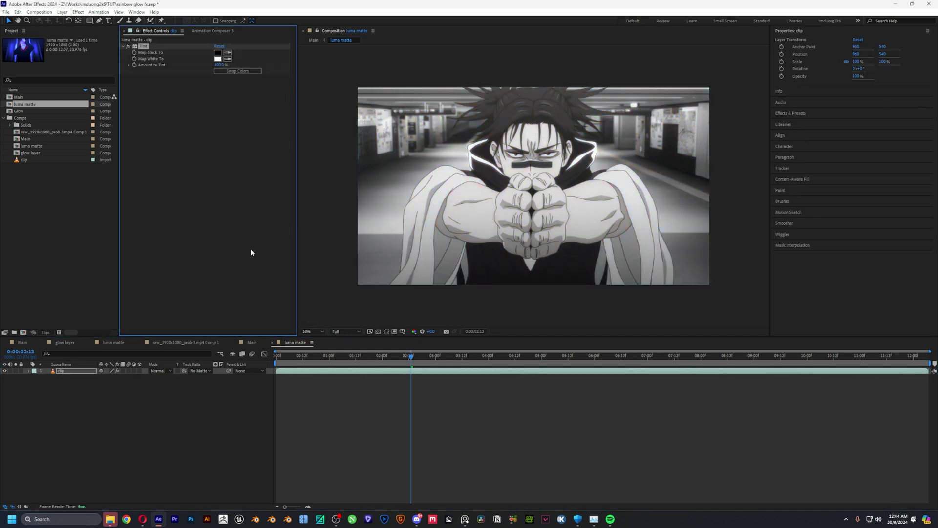
Add a Levels effect to the clip and raise its Input Black to about 195
key("ctrl+space")
type("levels")
key("Return")
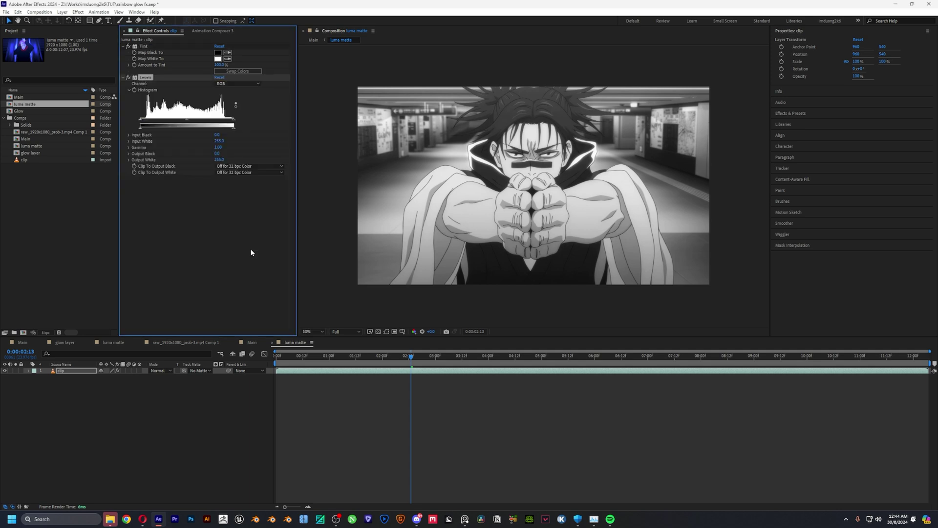
left_click_drag(141, 123, 216, 126)
Apply Gaussian Blur to the clip and set its Blurriness to 120
key("ctrl+space")
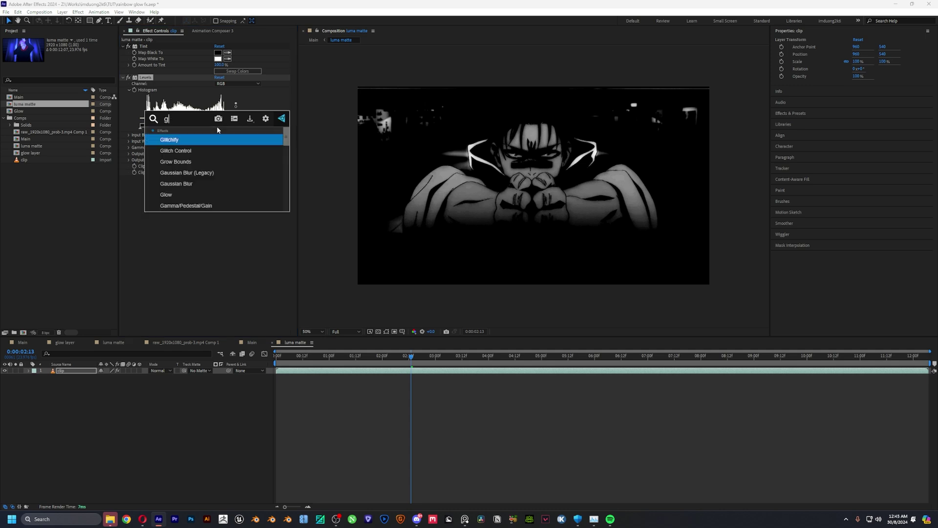
type("gaus")
key("Return")
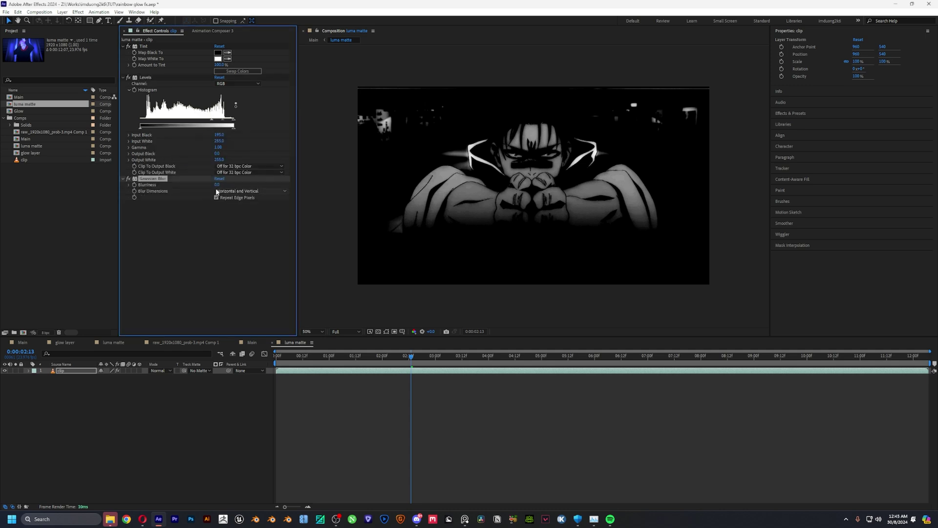
left_click(219, 185)
type("120")
key("Return")
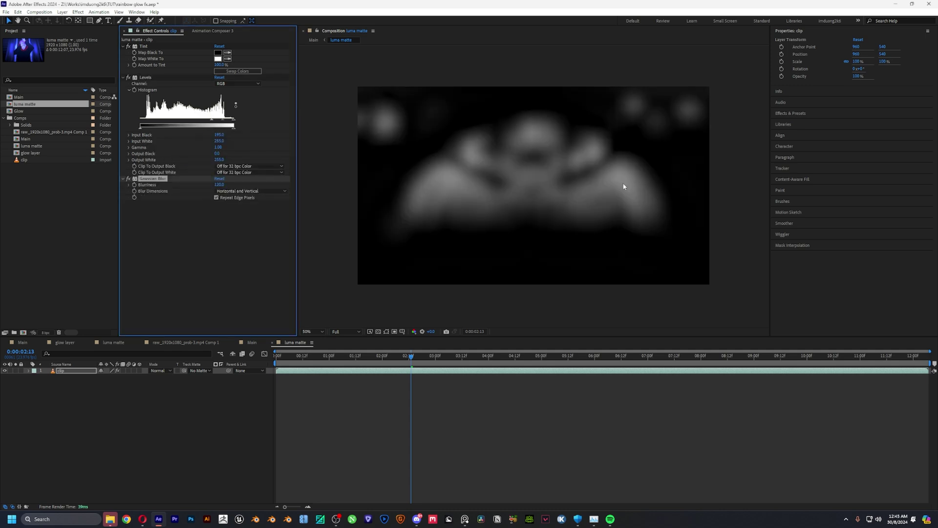
In the Main composition, add an adjustment layer directly below the luma matte layer and apply Heat Distortion to it
left_click(314, 40)
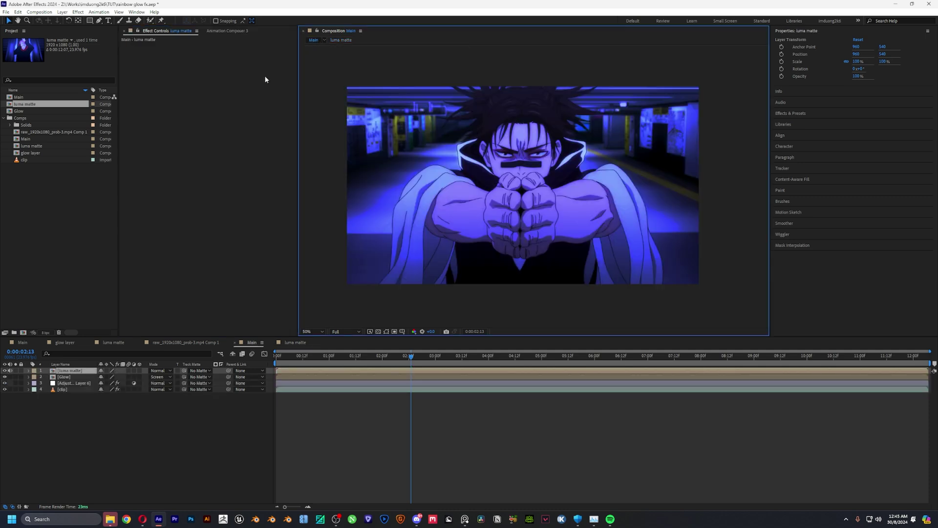
key("ctrl+alt+y")
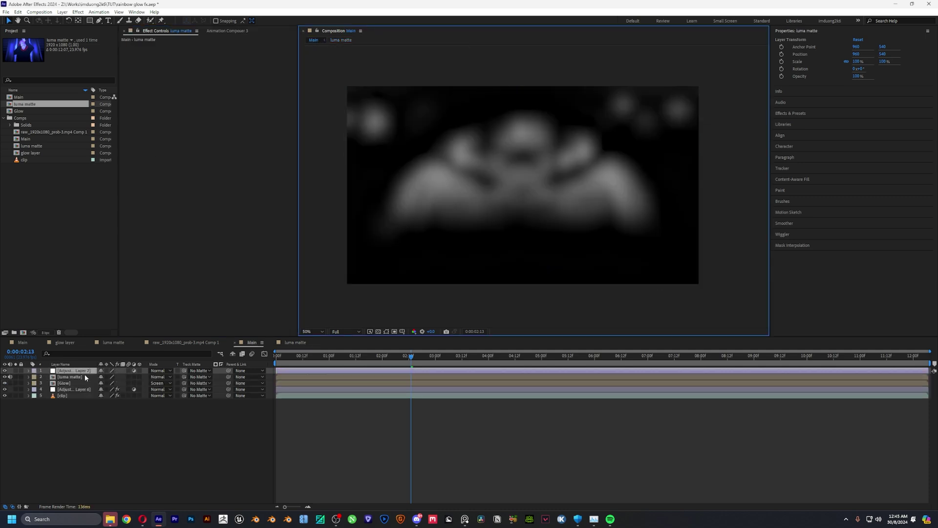
left_click(12, 377)
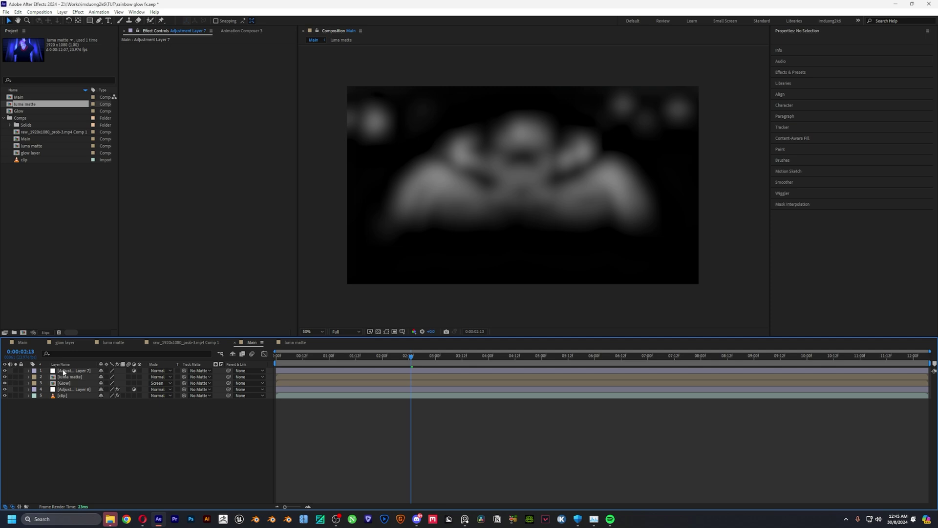
left_click_drag(64, 371, 62, 381)
key("ctrl+space")
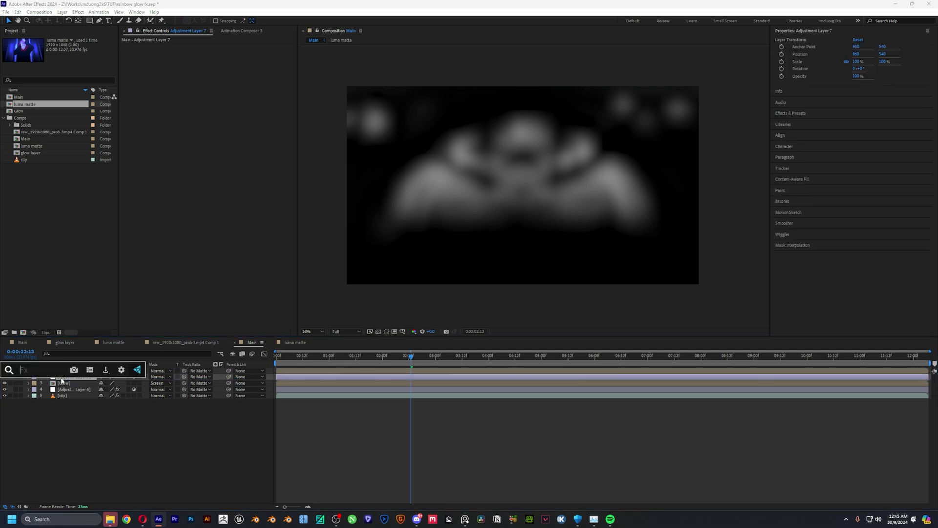
type("heat")
key("Return")
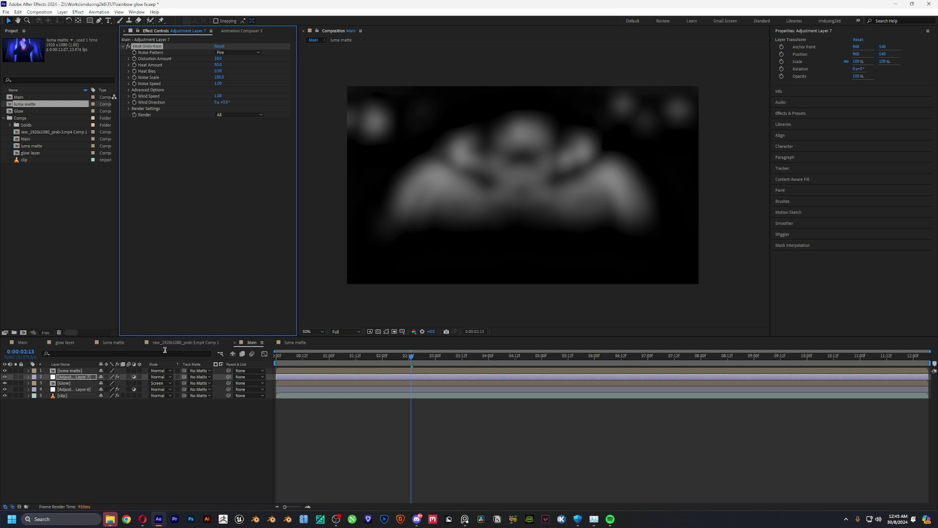
Set the luma matte layer as the track matte of the Heat Distortion adjustment layer and invert the matte
left_click(197, 376)
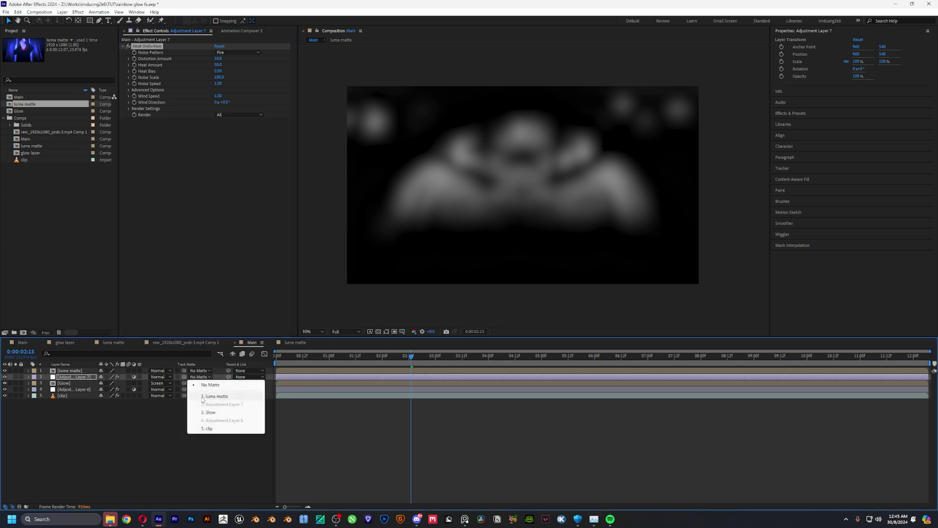
left_click(214, 397)
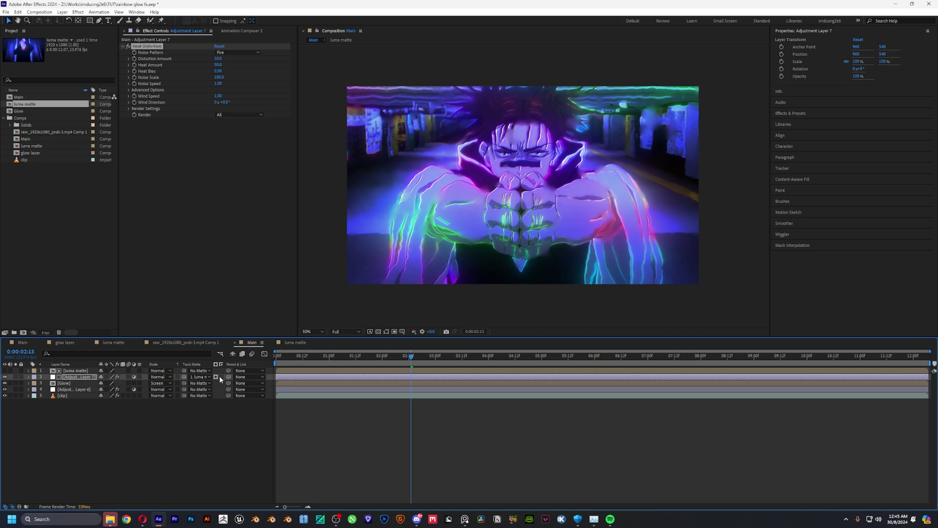
scroll(592, 234, "up", 1)
scroll(515, 196, "up", 1)
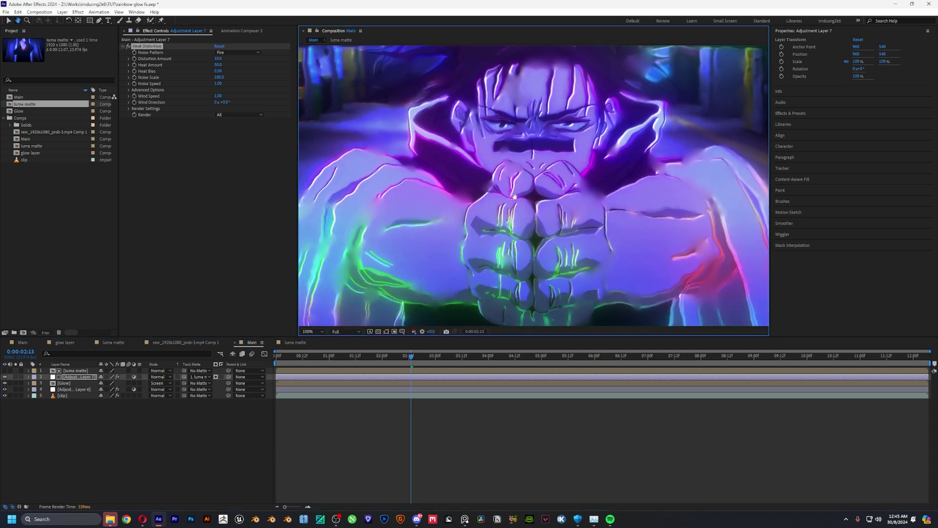
scroll(515, 197, "down", 1)
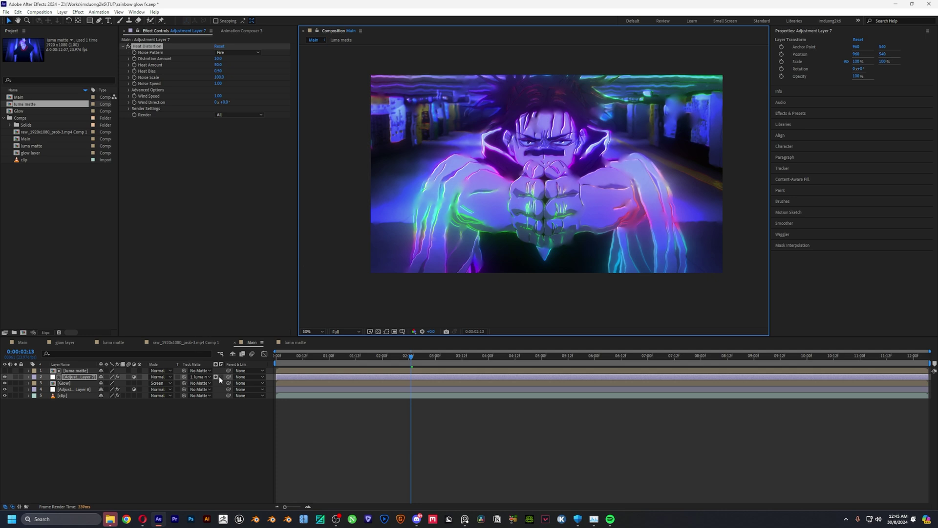
scroll(556, 221, "up", 2)
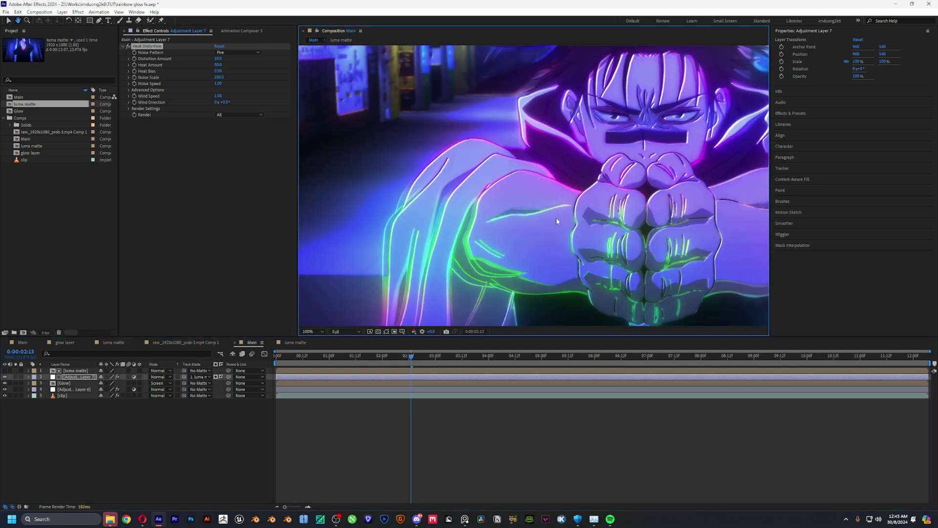
left_click_drag(557, 221, 510, 228)
Set the Heat Distortion effect's Noise Scale to 170
left_click(77, 377)
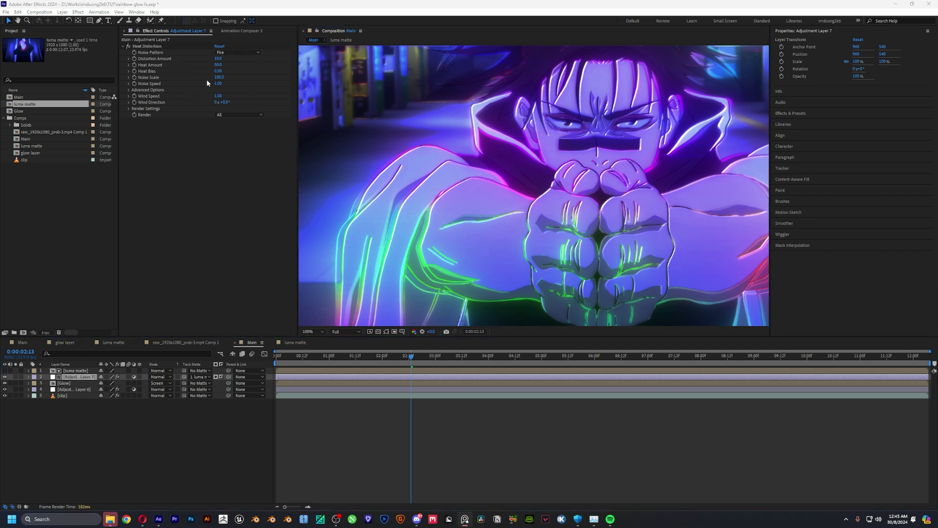
left_click(220, 77)
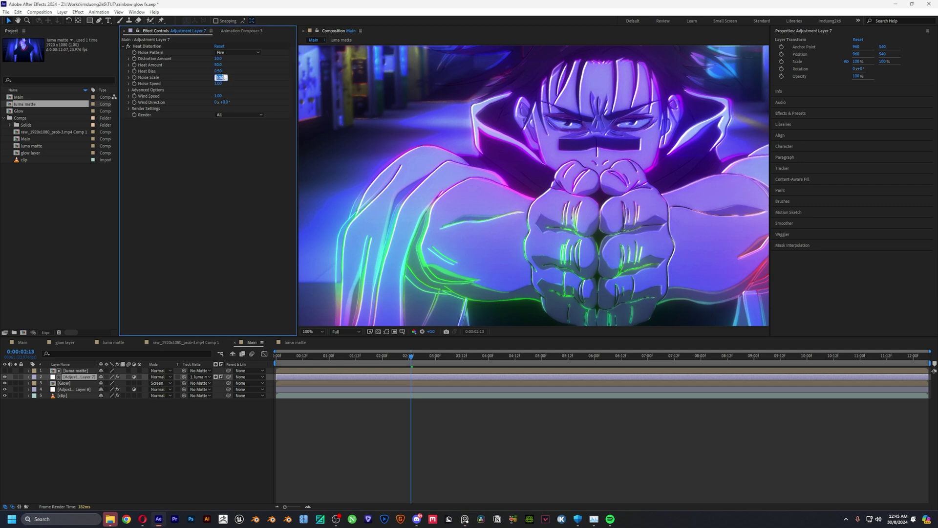
type("170")
key("Return")
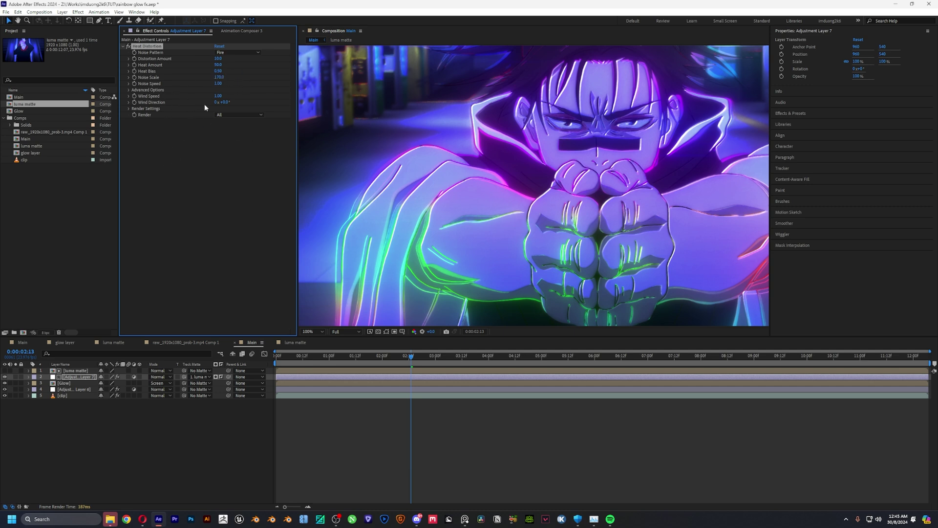
Set the Heat Distortion's Heat Softness to 20 and its Wind Speed to 0.3
left_click(129, 90)
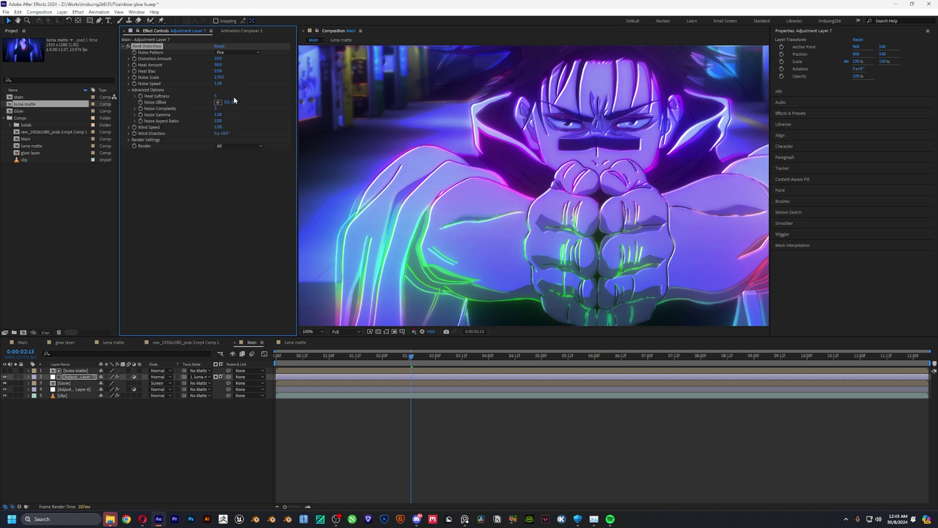
left_click(216, 96)
type("20")
key("Return")
left_click(218, 126)
type(".3")
key("Return")
left_click(86, 377)
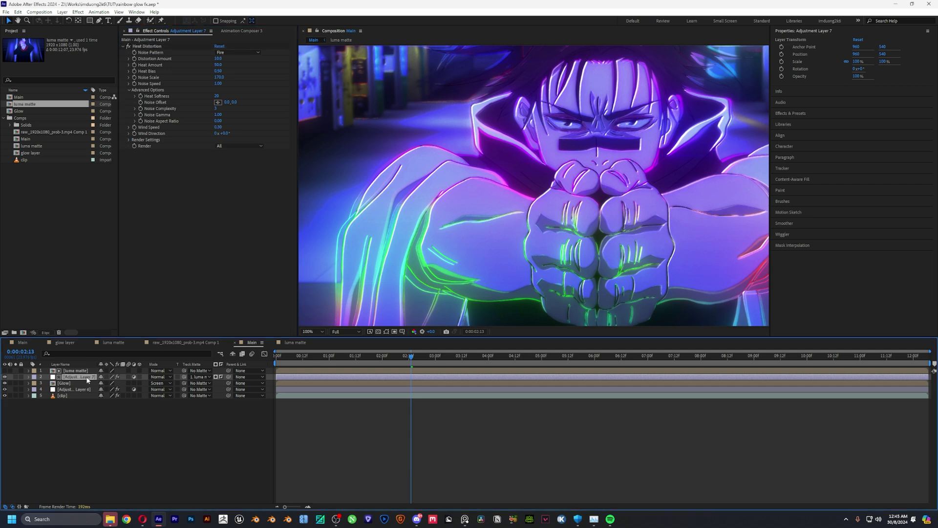
Add another adjustment layer at the top of the Main composition and apply the RSMB Pro motion blur effect
left_click(139, 429)
key("ctrl+alt+y")
key("ctrl+space")
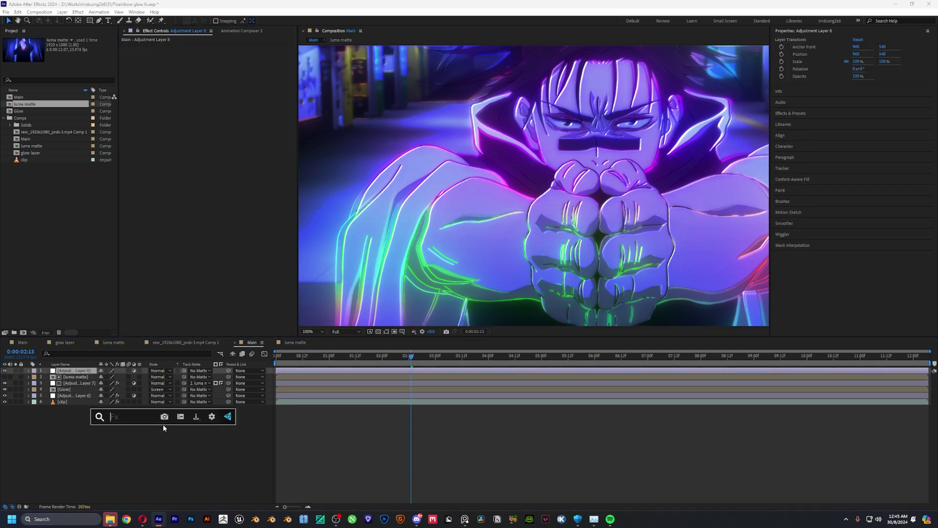
type("rsmb")
key("Return")
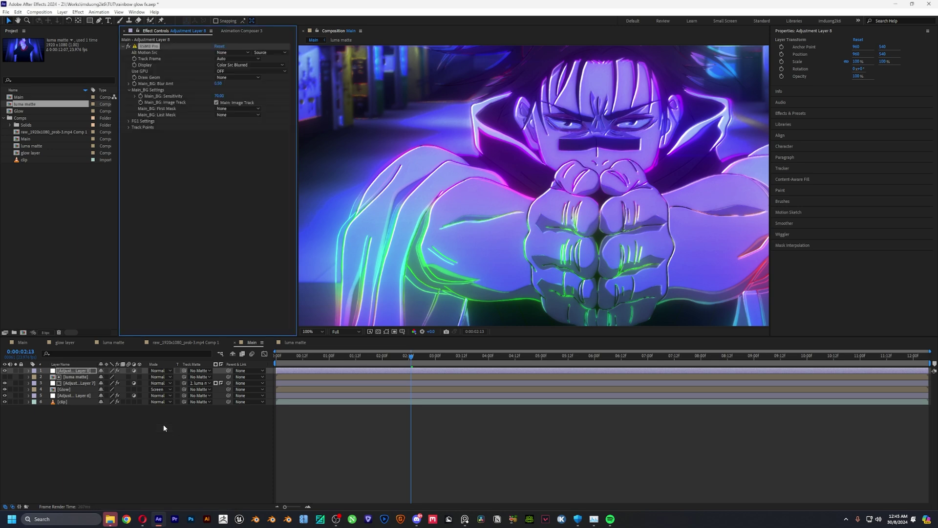
left_click(311, 331)
left_click(327, 347)
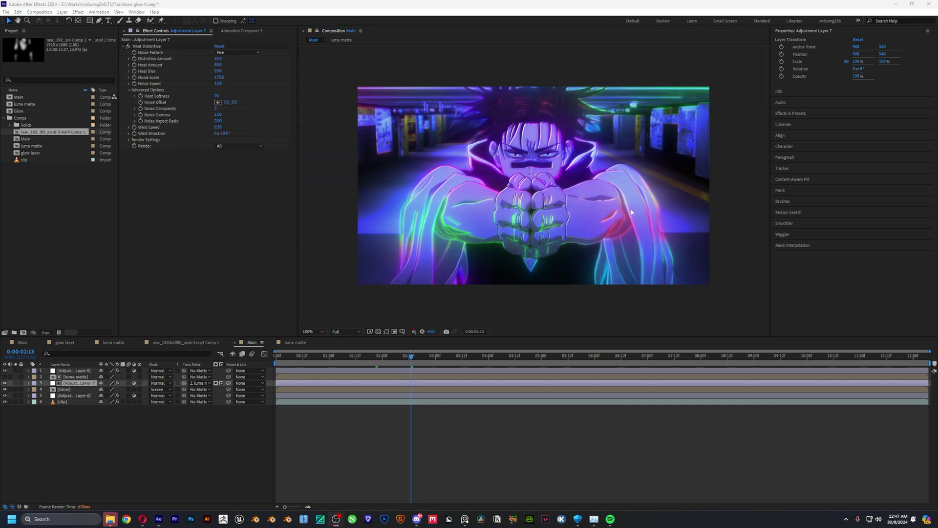
Toggle the Heat Distortion layer off and on to compare, and switch its track matte from alpha to luma
scroll(470, 166, "up", 4)
scroll(470, 166, "down", 2)
left_click_drag(470, 166, 439, 159)
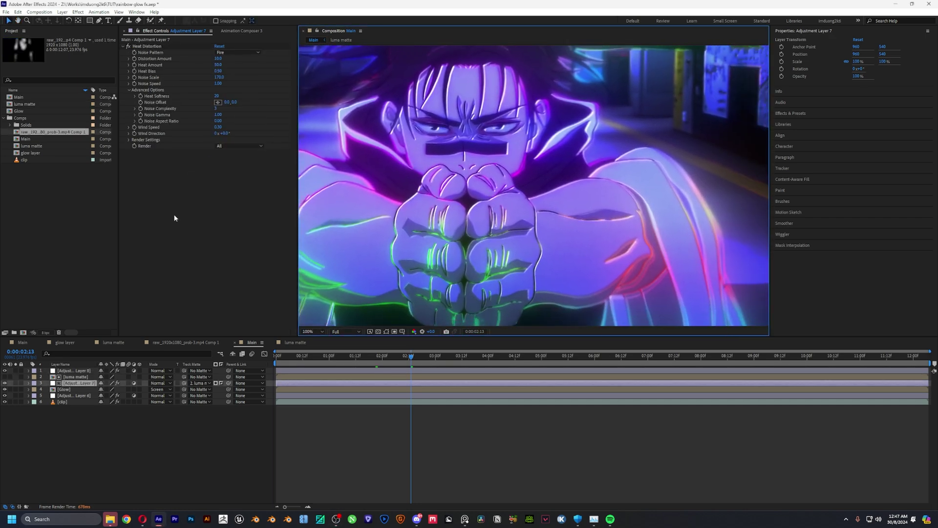
left_click(6, 384)
left_click(6, 384)
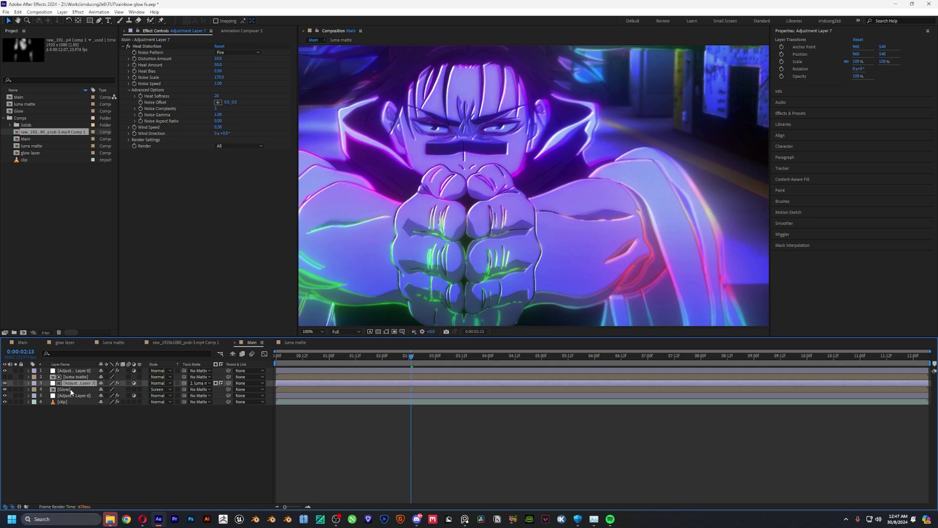
left_click(216, 386)
scroll(511, 196, "down", 2)
left_click_drag(511, 196, 522, 193)
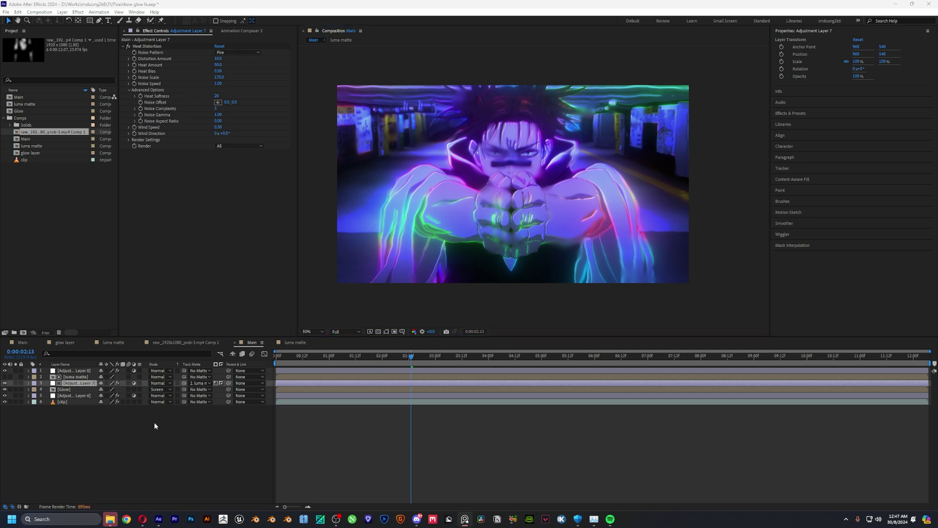
Create a new adjustment layer at the top of the stack, apply Magic Bullet Looks and open its look editor
left_click(107, 435)
key("ctrl+alt+y")
key("ctrl+space")
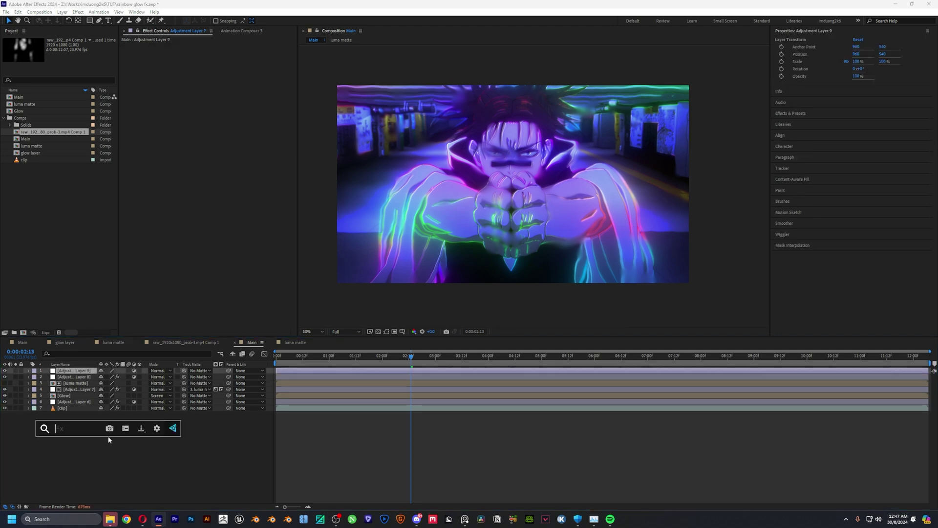
type("looks")
key("Return")
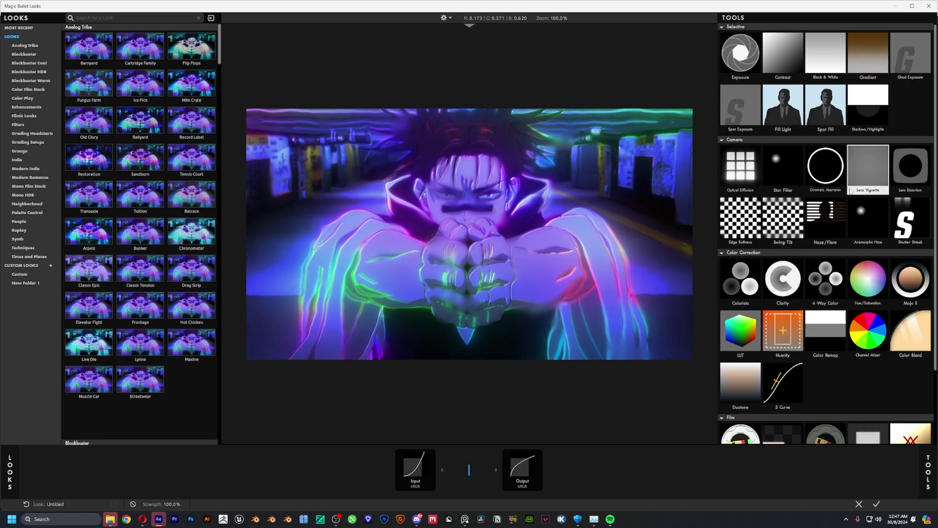
Add a Haze/Flare tool with the Cool Haze preset, set Spillage 51.6%, Softness 0%, Reach 31.7% and Exposure +0.60, and apply the look
left_click_drag(825, 220, 609, 242)
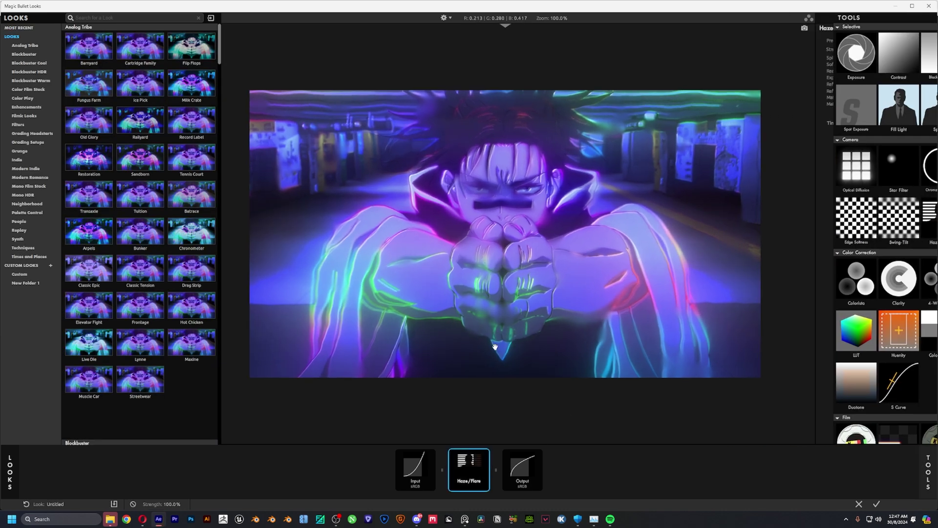
left_click(875, 41)
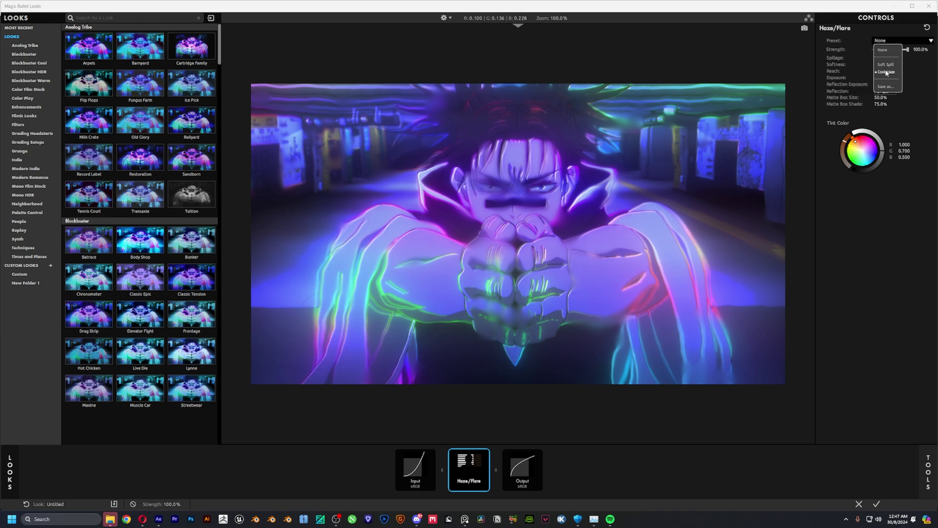
left_click(882, 71)
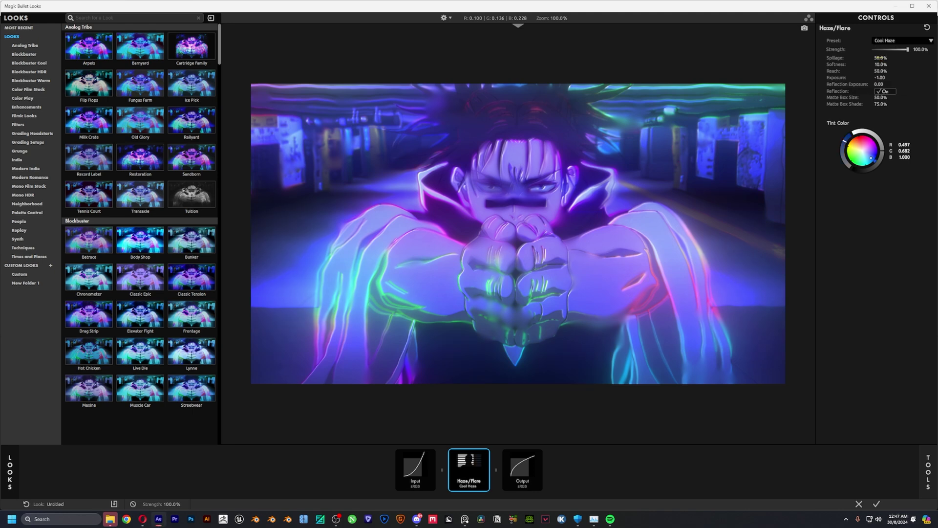
left_click_drag(880, 58, 884, 77)
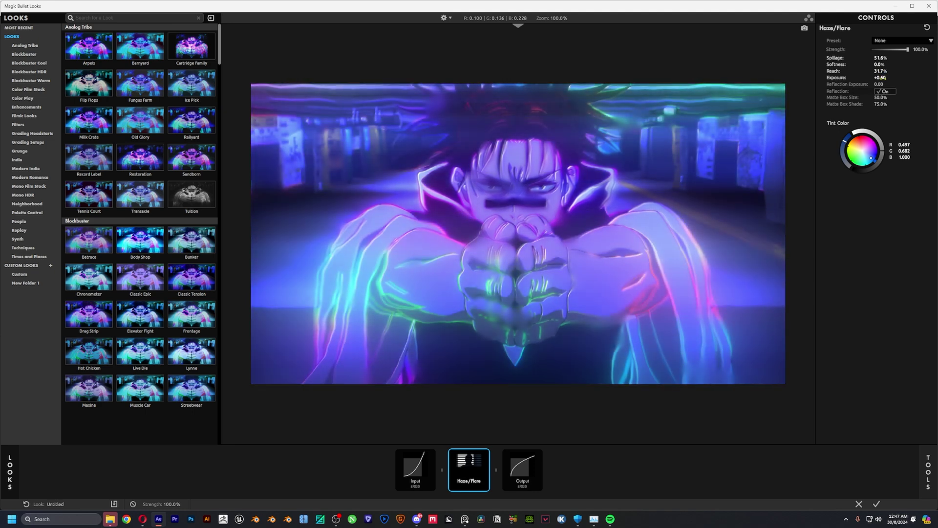
key("Return")
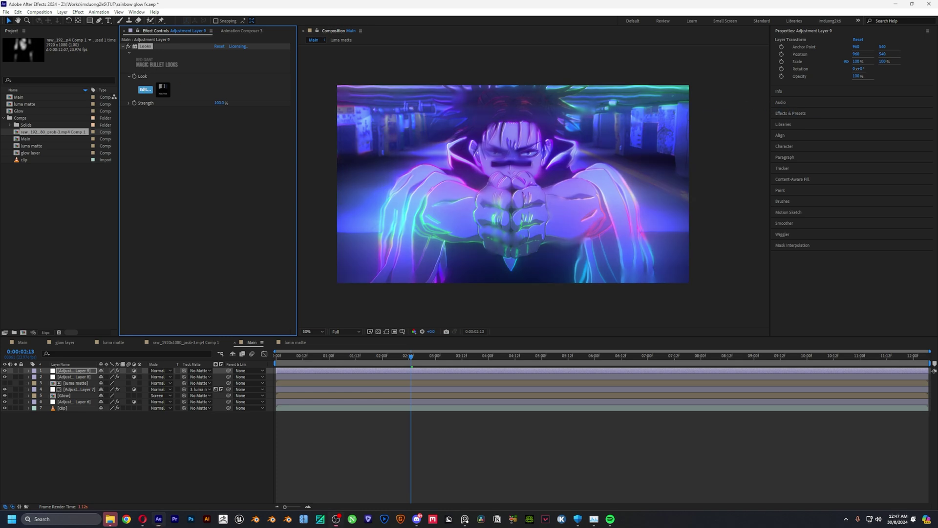
Reopen the look editor and set the Haze/Flare tool's Exposure to -0.1
left_click(145, 90)
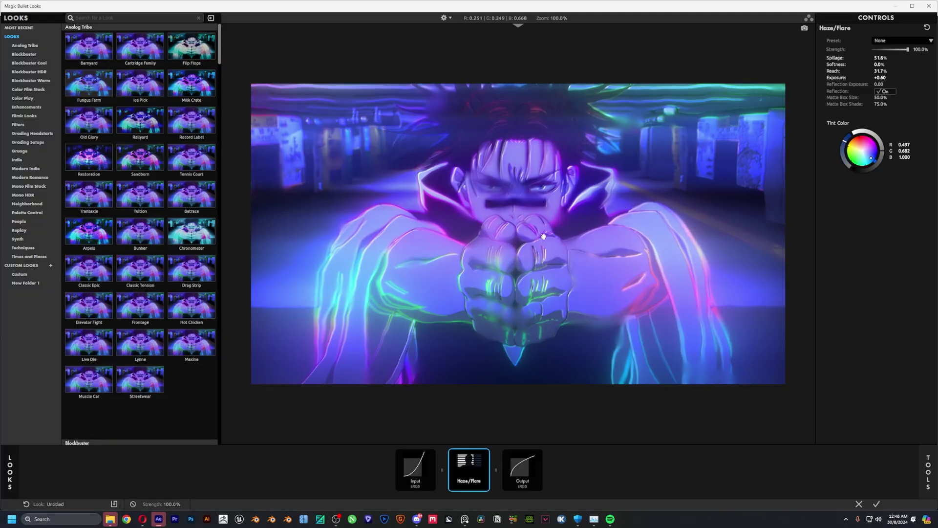
left_click(880, 78)
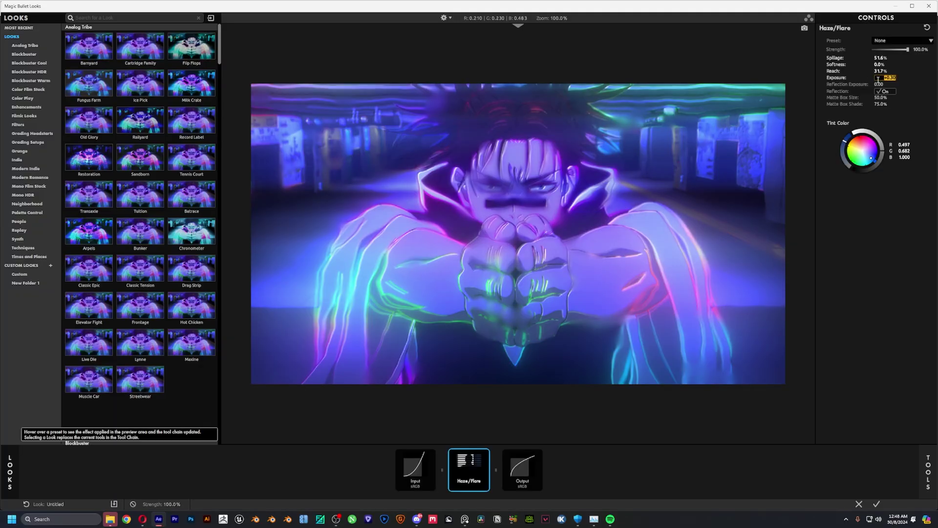
key("BackSpace")
type("-.1")
key("Return")
Add a Mojo II tool after Haze/Flare and a Clarity tool at +34.9% at the start of the tool chain
left_click(928, 471)
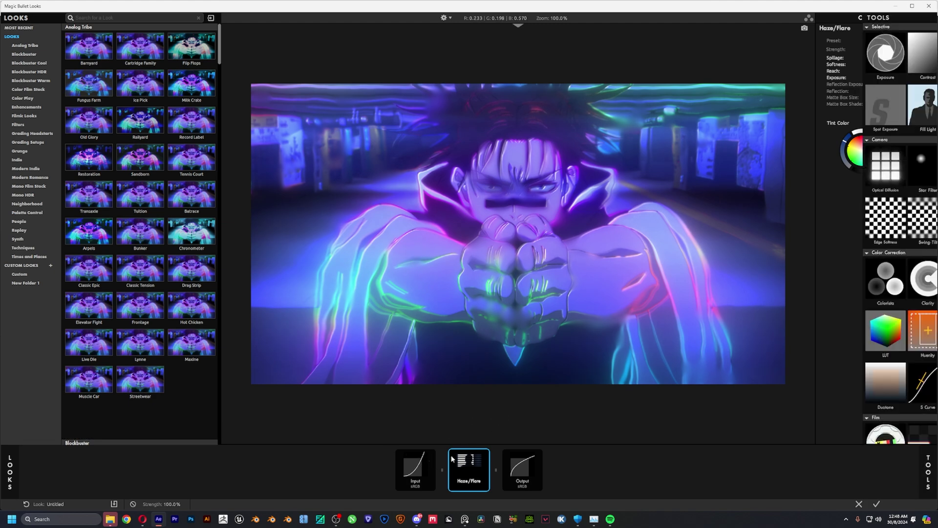
double_click(909, 281)
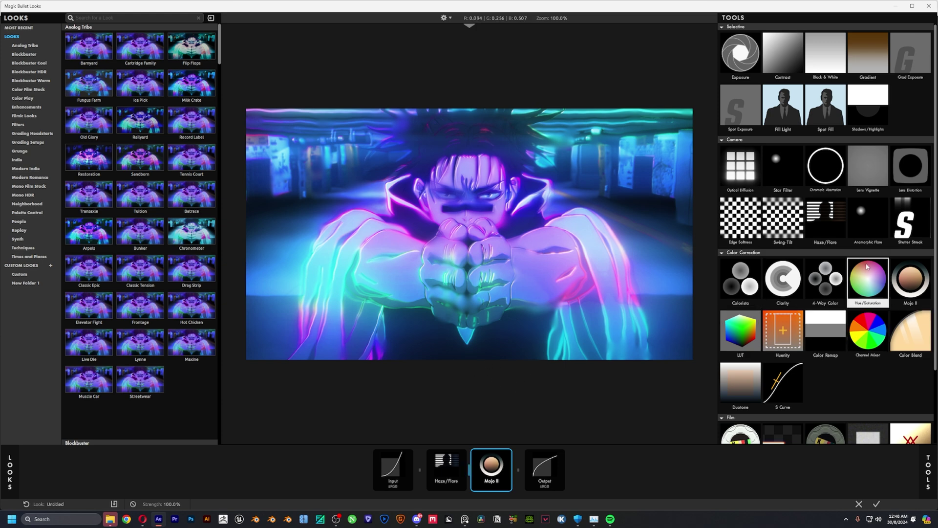
scroll(759, 385, "down", 3)
scroll(762, 342, "up", 3)
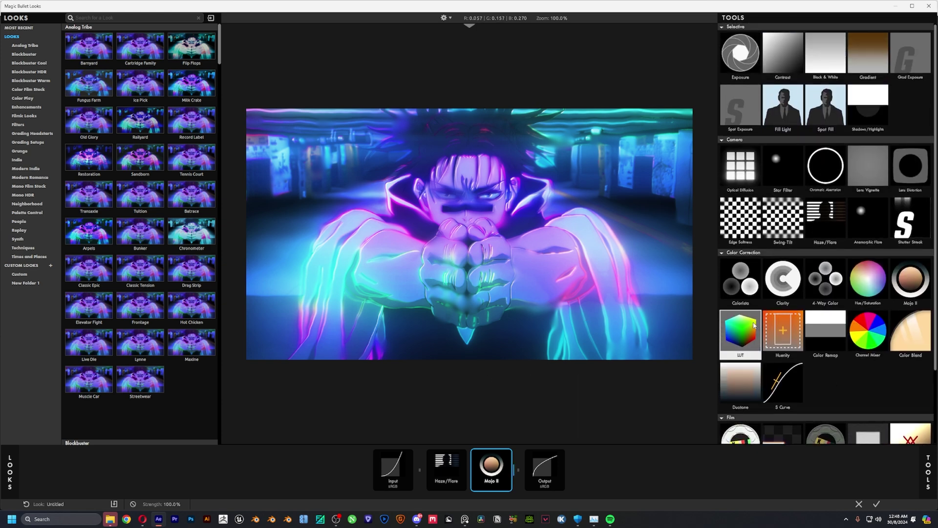
scroll(802, 235, "down", 3)
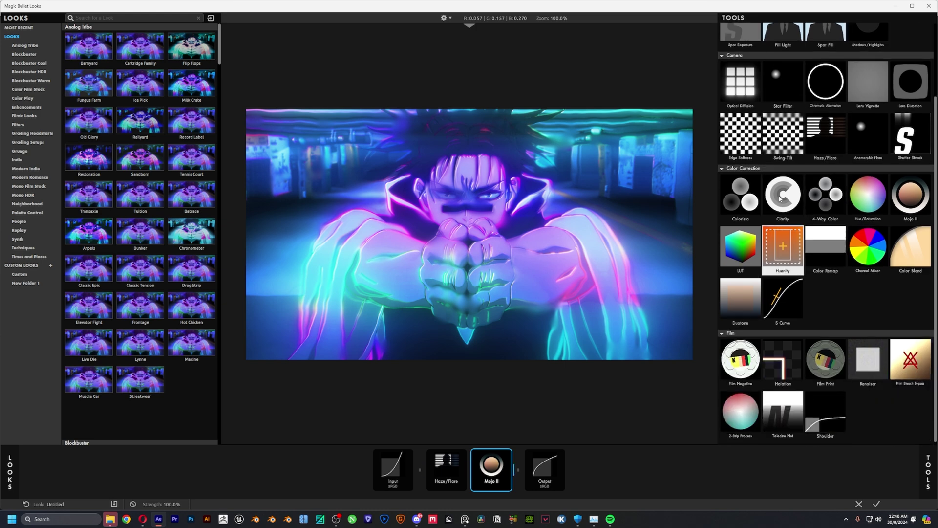
left_click(783, 199)
left_click_drag(619, 334, 426, 470)
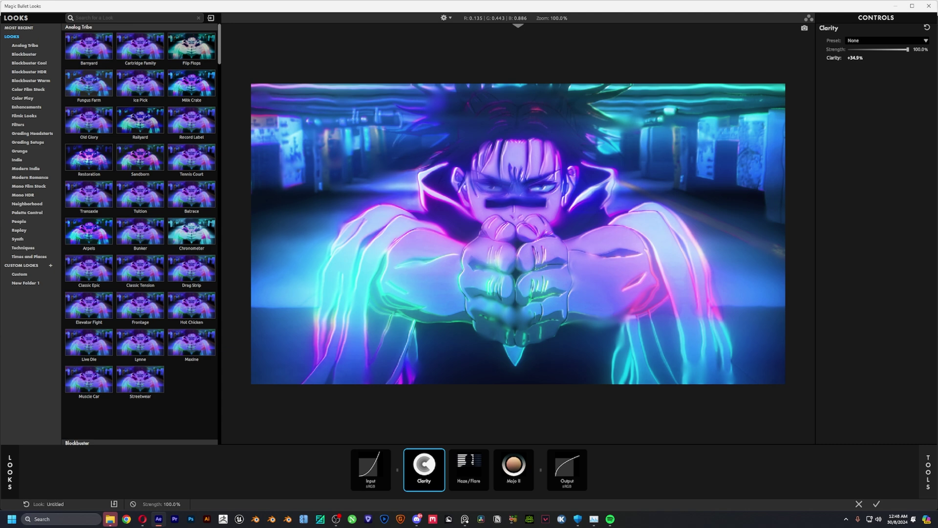
Insert a Chromatic Aberration tool between Clarity and Haze/Flare and set its Red/Cyan to +2.000
left_click(928, 472)
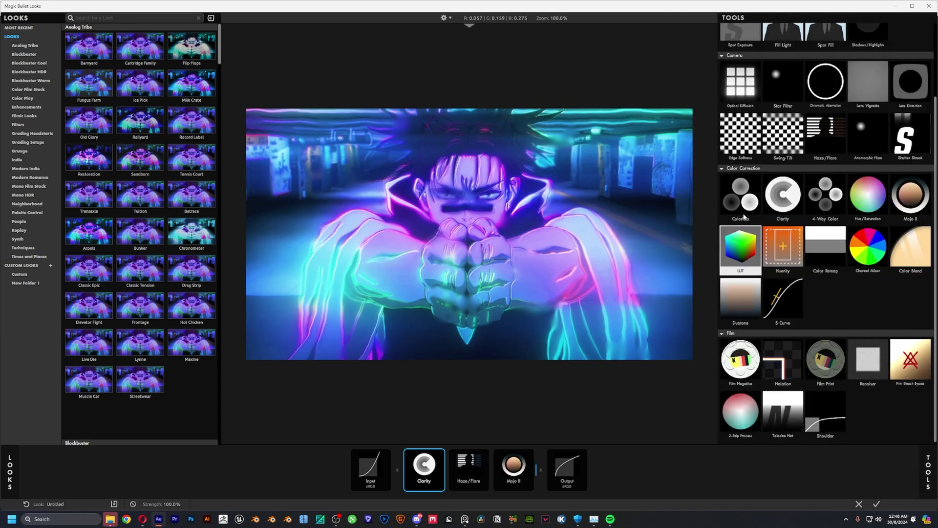
left_click_drag(826, 83, 447, 469)
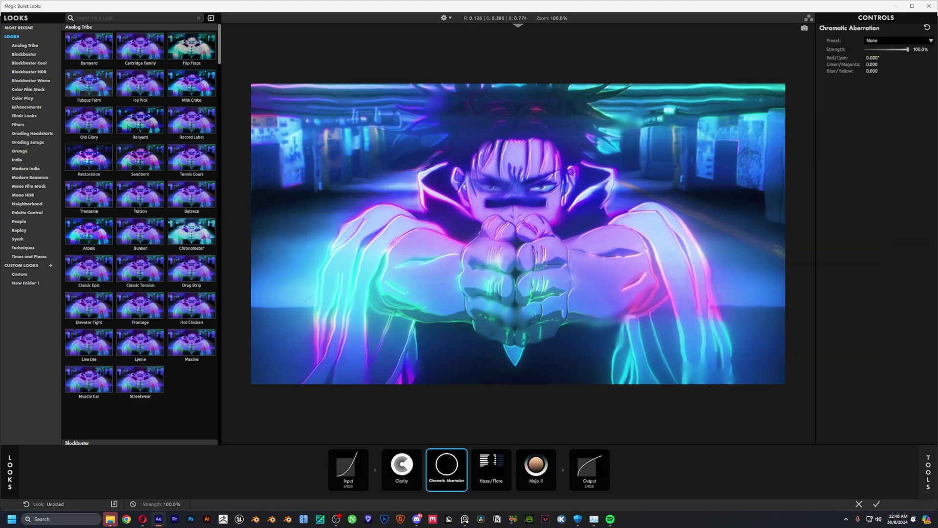
left_click(878, 57)
type("-0.5")
key("Return")
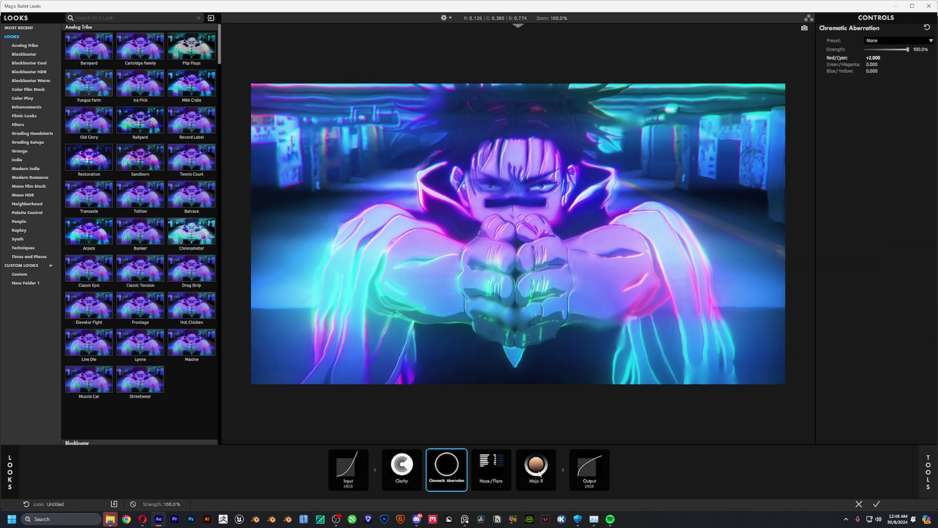
Add Lens Vignette and Edge Softness tools and place them in that order between Chromatic Aberration and Haze/Flare
left_click(539, 468)
left_click(928, 471)
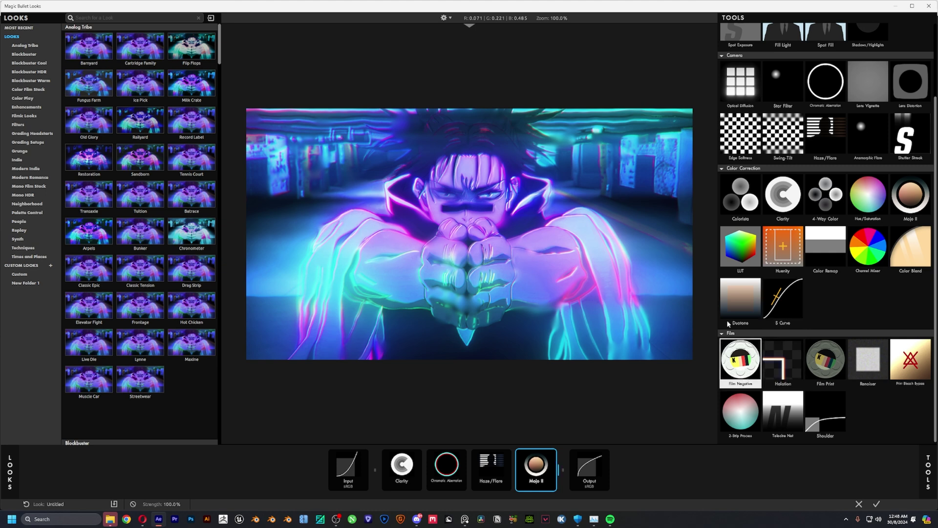
scroll(831, 205, "up", 1)
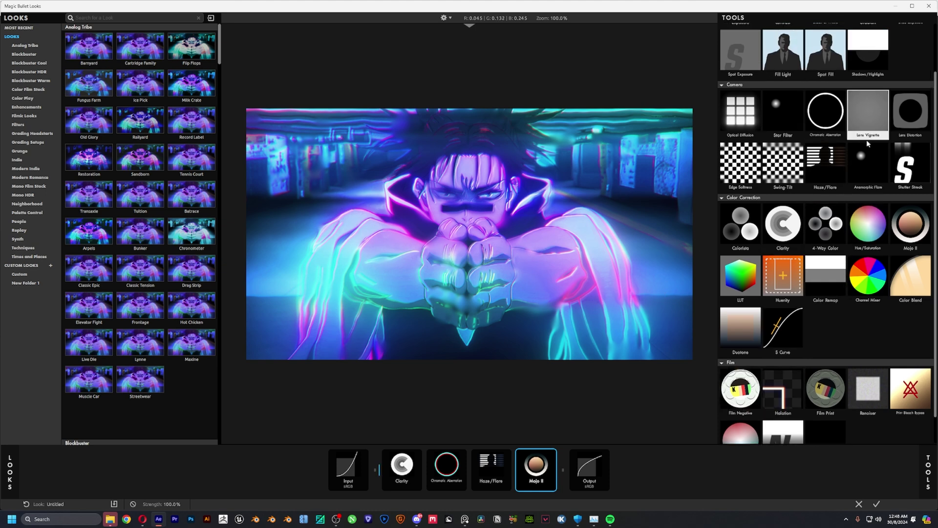
double_click(868, 111)
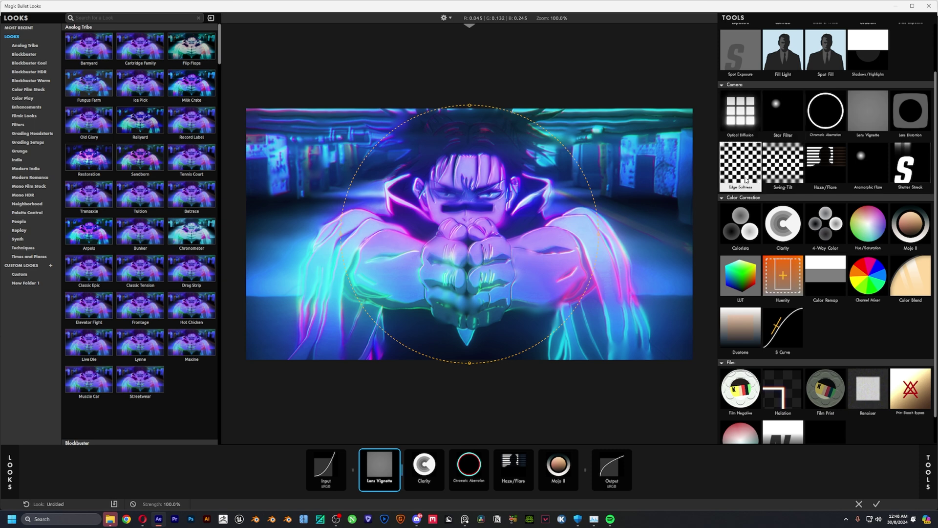
double_click(740, 163)
left_click(392, 484)
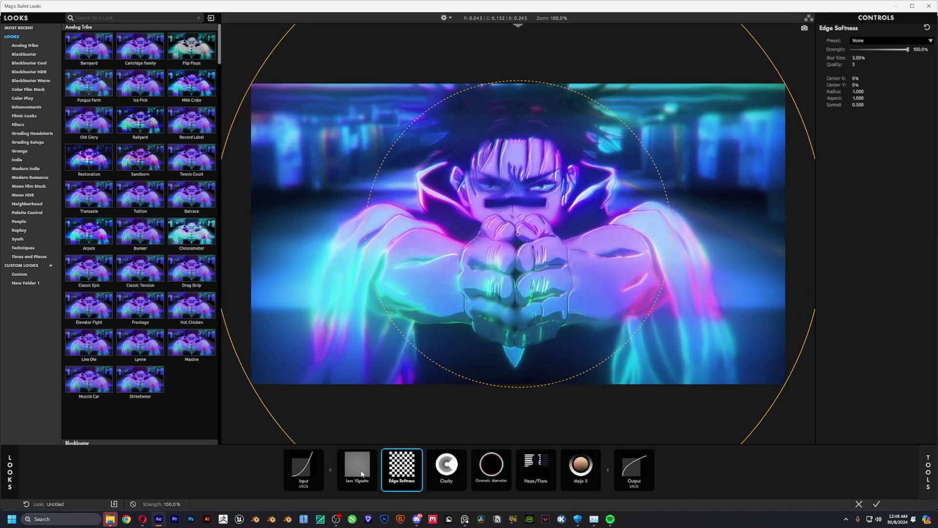
left_click_drag(359, 473, 488, 465)
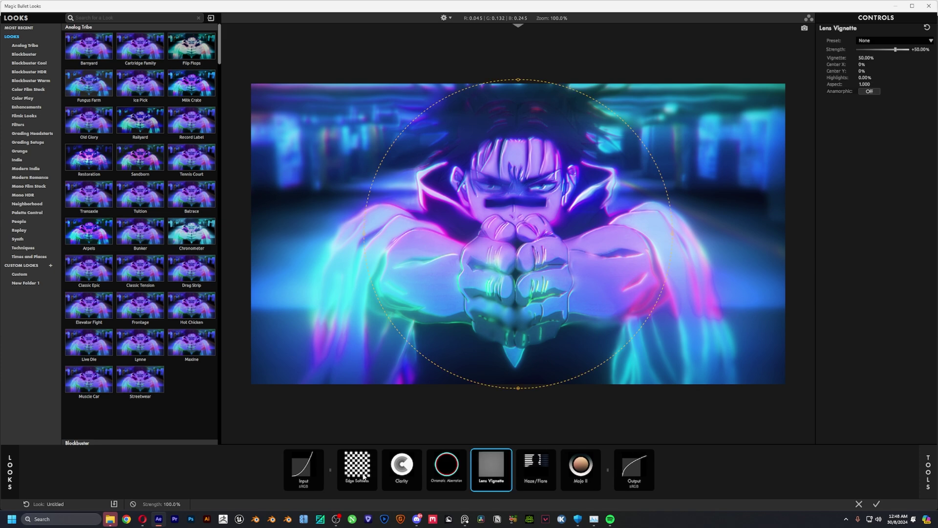
left_click_drag(361, 475, 500, 468)
Stretch the lens vignette horizontally into an ellipse about as wide as the frame and raise its strength slightly
scroll(503, 338, "down", 5)
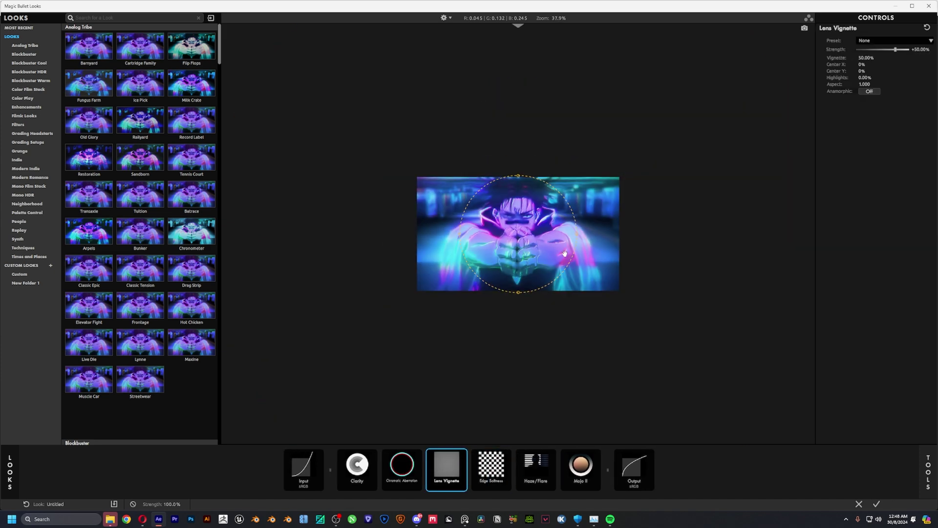
left_click_drag(575, 233, 621, 230)
left_click_drag(897, 51, 903, 51)
Widen the Edge Softness area into an ellipse with an aspect of about 1.779 and lower its strength slightly
left_click(491, 469)
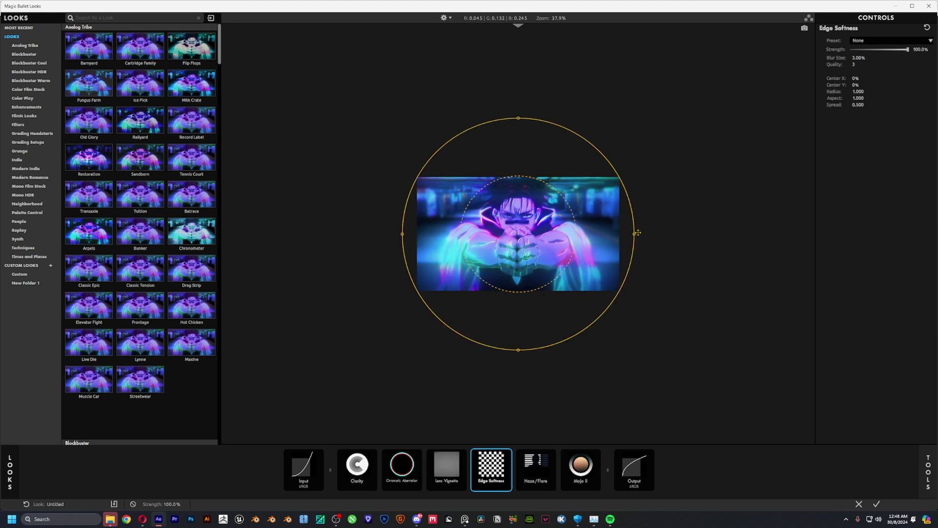
left_click_drag(634, 234, 725, 233)
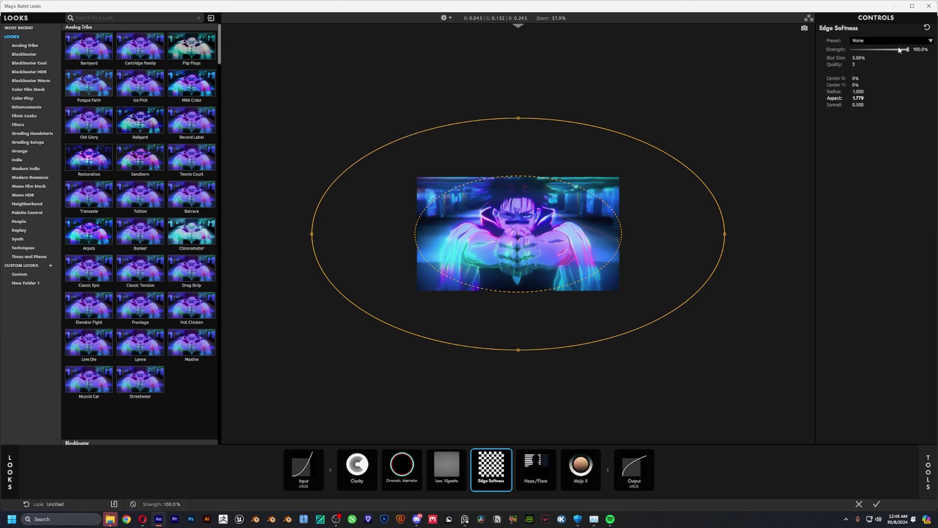
mouse_move(899, 50)
left_mouse_down()
mouse_move(887, 50)
mouse_move(894, 50)
left_mouse_up()
Add a Renoiser tool after Mojo II and give it the Sedan Chase preset
left_click(928, 471)
scroll(861, 363, "down", 1)
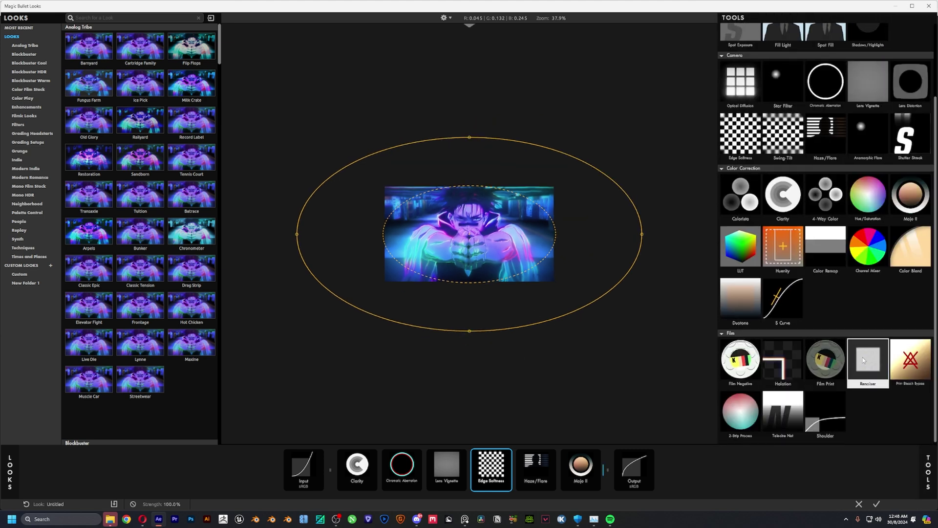
left_click_drag(864, 360, 604, 464)
scroll(425, 232, "up", 5)
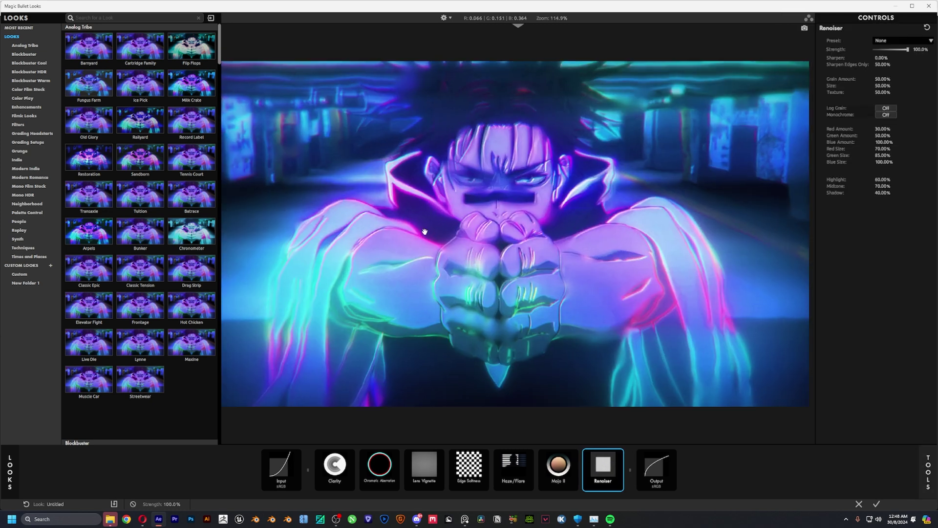
left_click(891, 41)
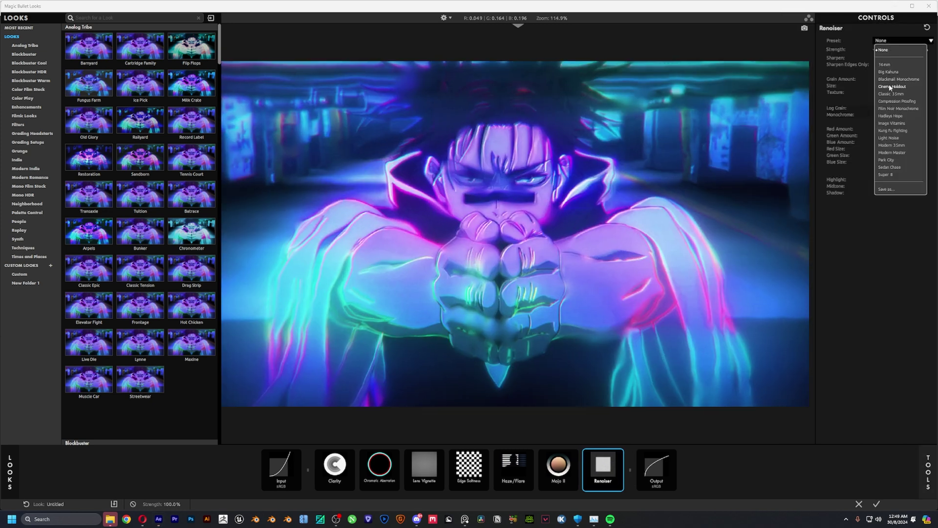
left_click(873, 156)
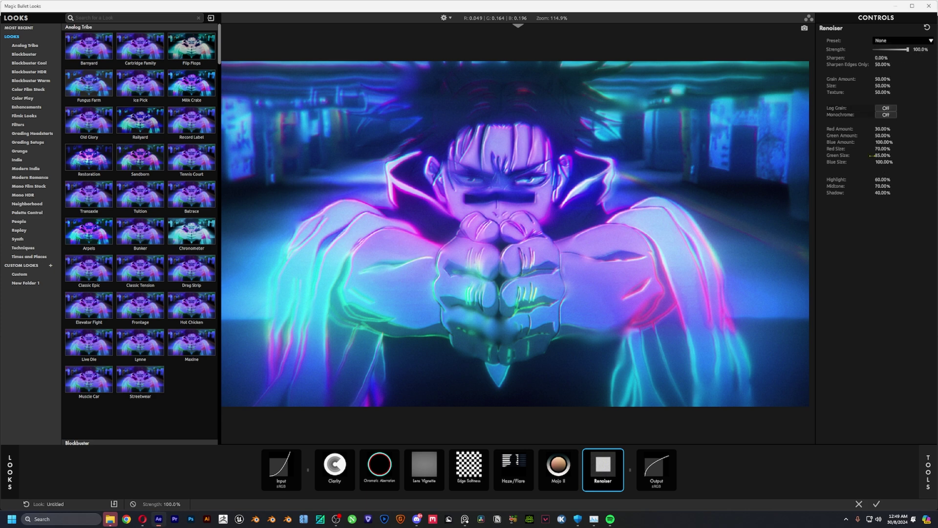
Toggle the Renoiser off and on to compare the grain, and apply the finished look to the adjustment layer
left_click(620, 454)
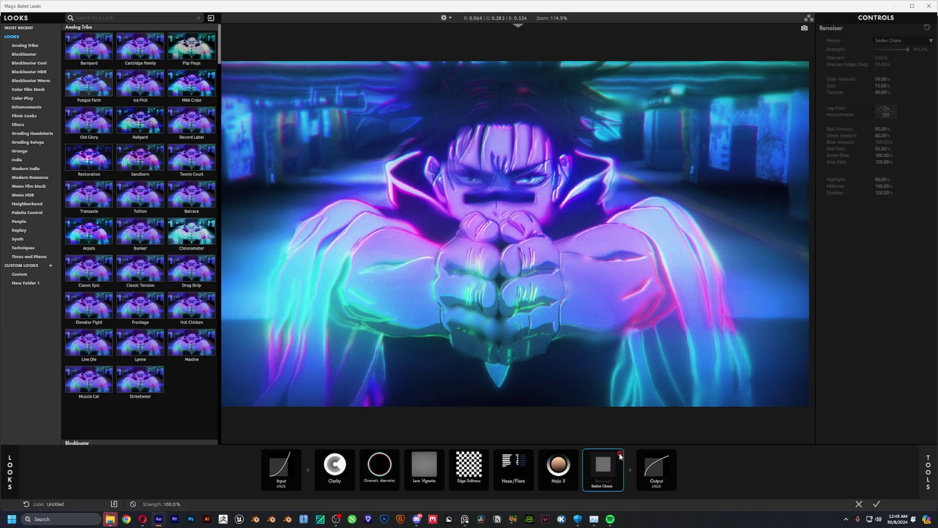
left_click(620, 454)
scroll(347, 198, "up", 2)
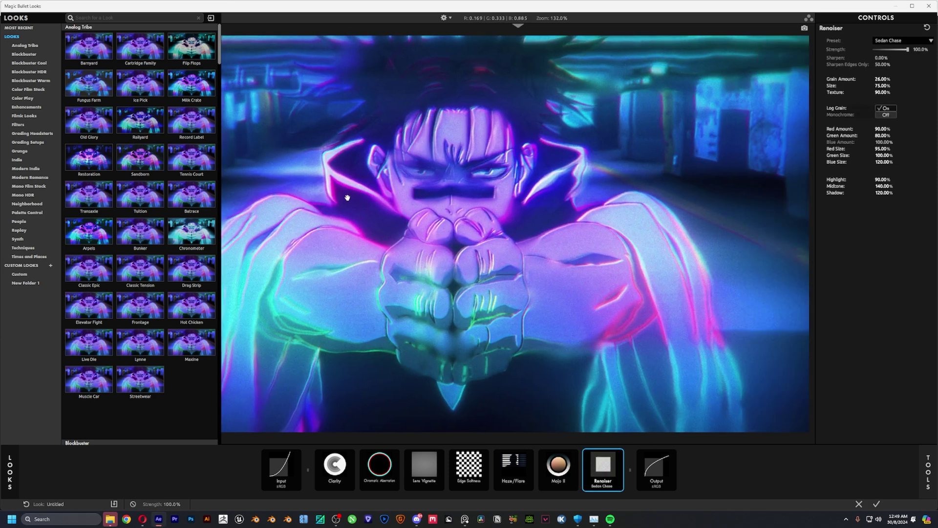
left_click(877, 504)
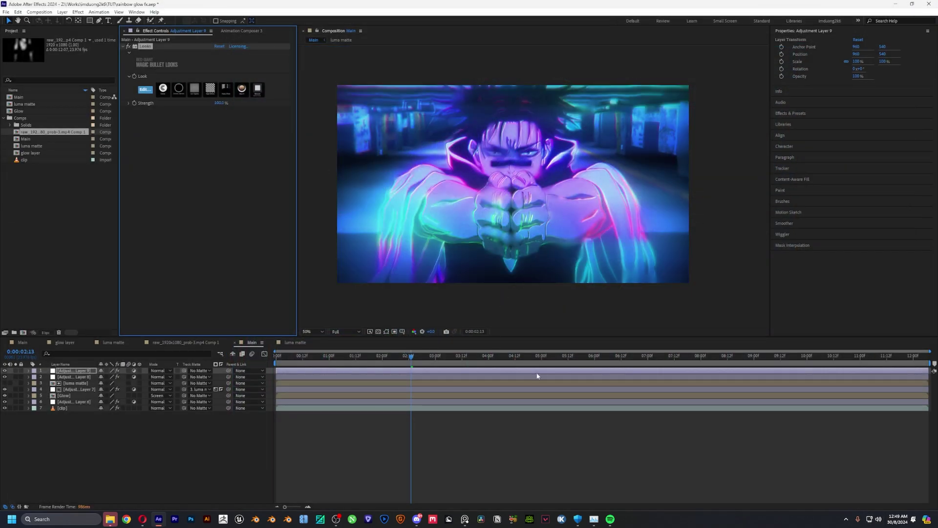
Check the graded composition at 0:00:05:17, 0:00:08:04 and 0:00:09:18
left_click(579, 356)
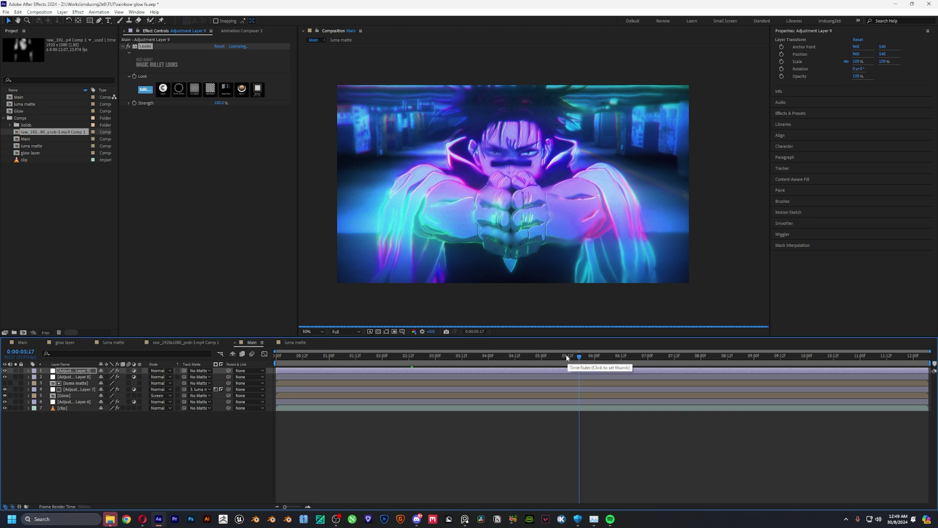
left_click(709, 356)
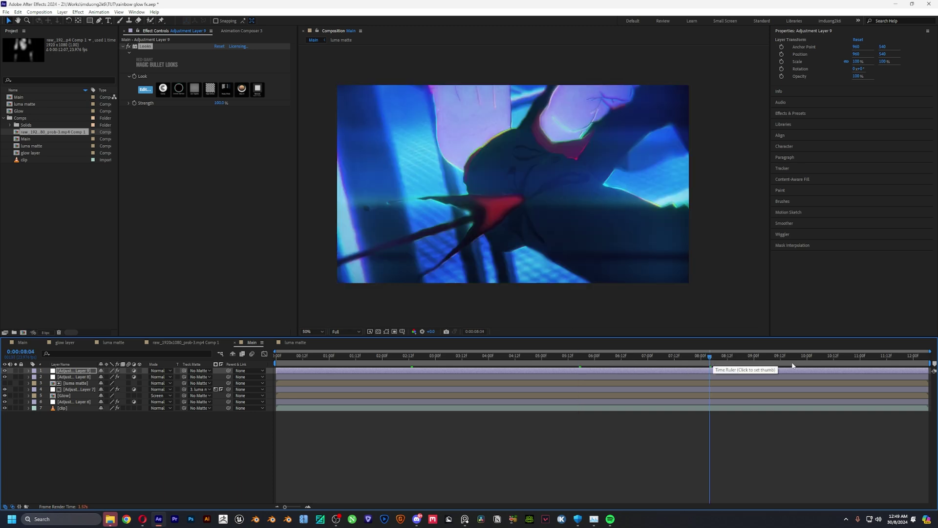
left_click(793, 365)
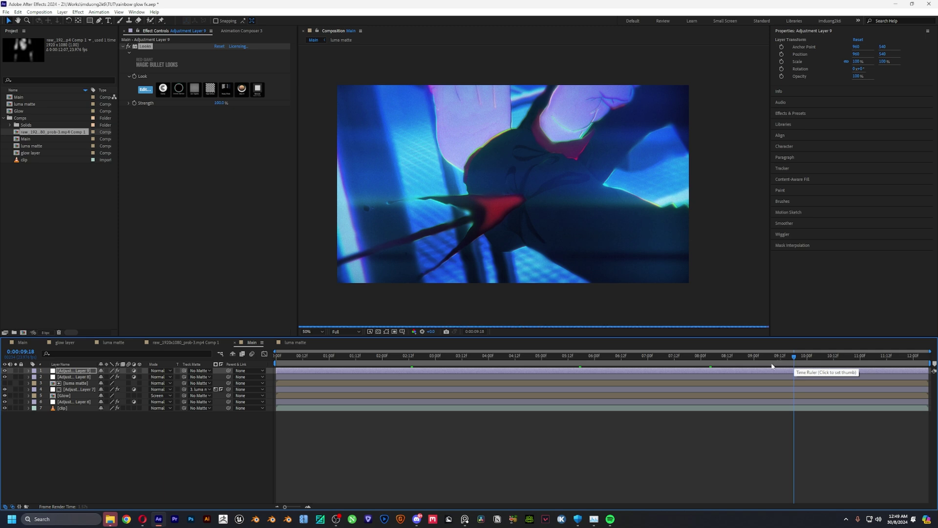